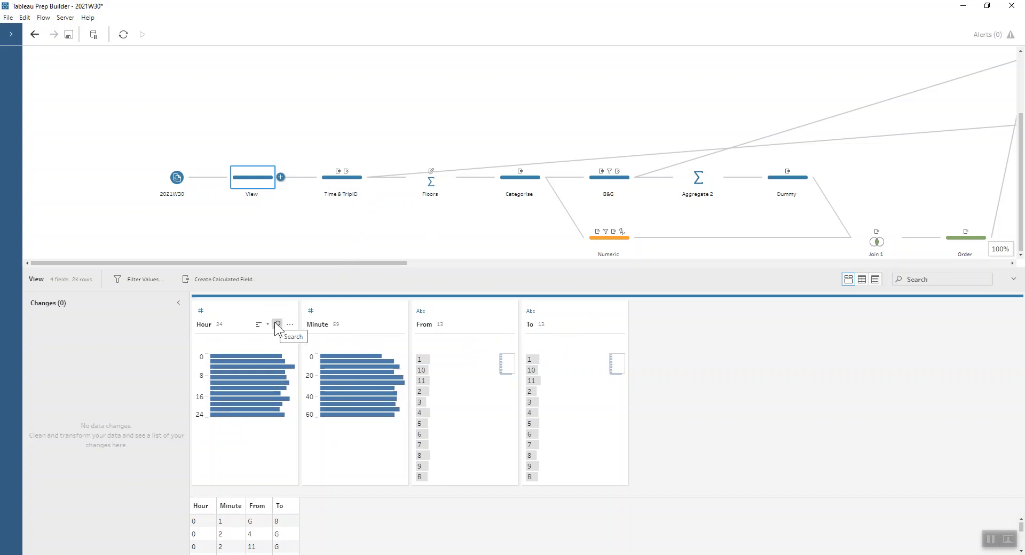
Review the Time calculated field in the Time & TripID step, checking its date and time formula
left_click(343, 181)
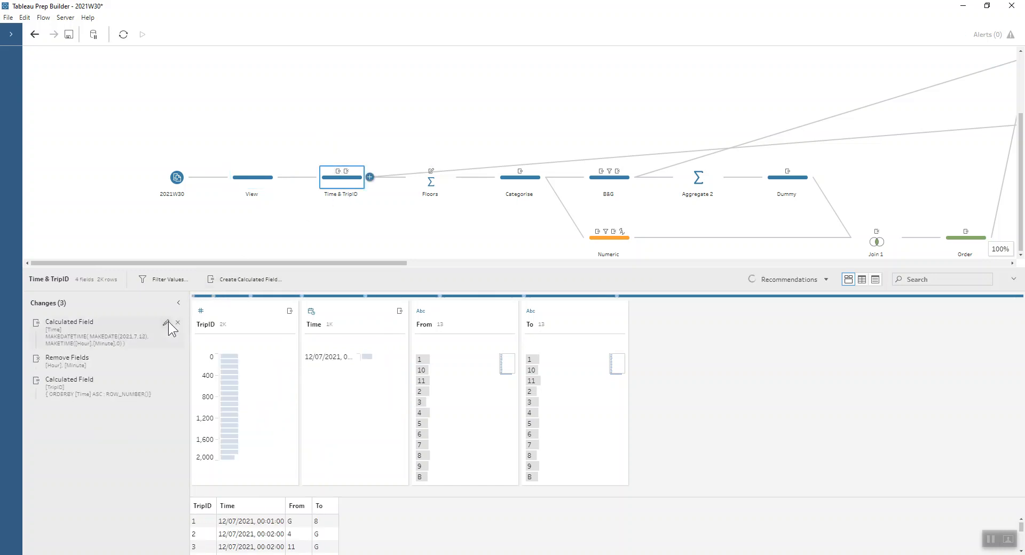
left_click(167, 322)
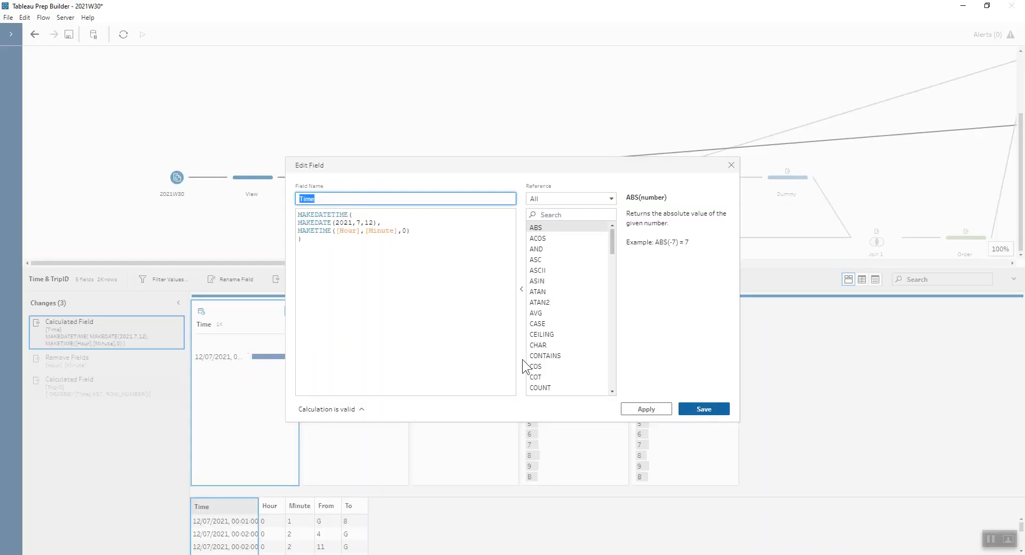
left_click(689, 407)
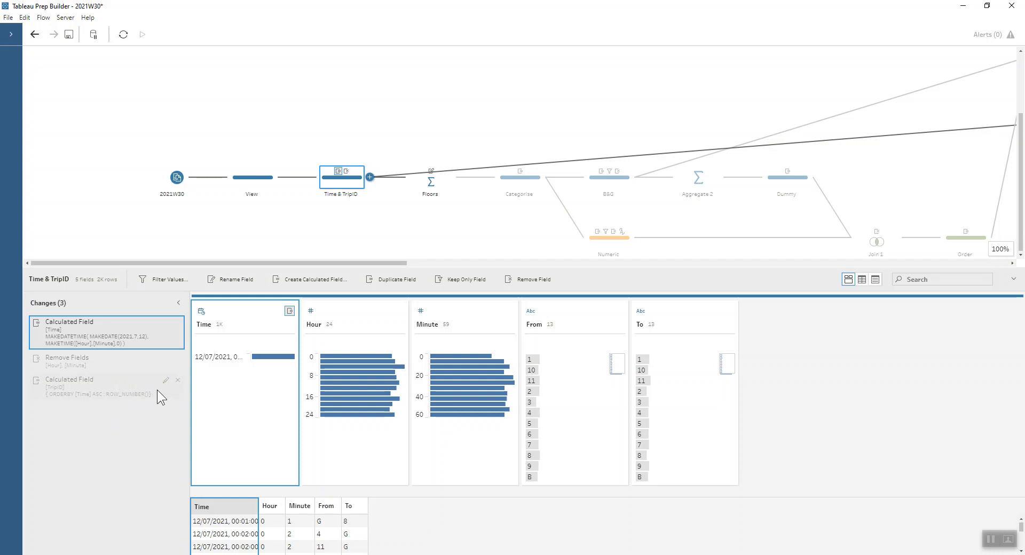
Examine the TripID row-number calculation and the list of From floor values in the Time & TripID step
left_click(163, 382)
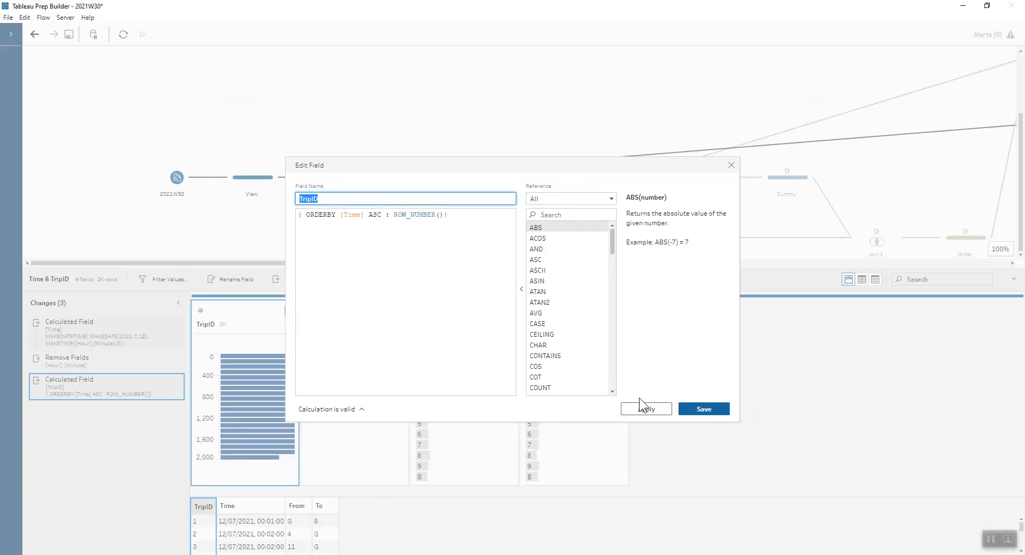
left_click(731, 166)
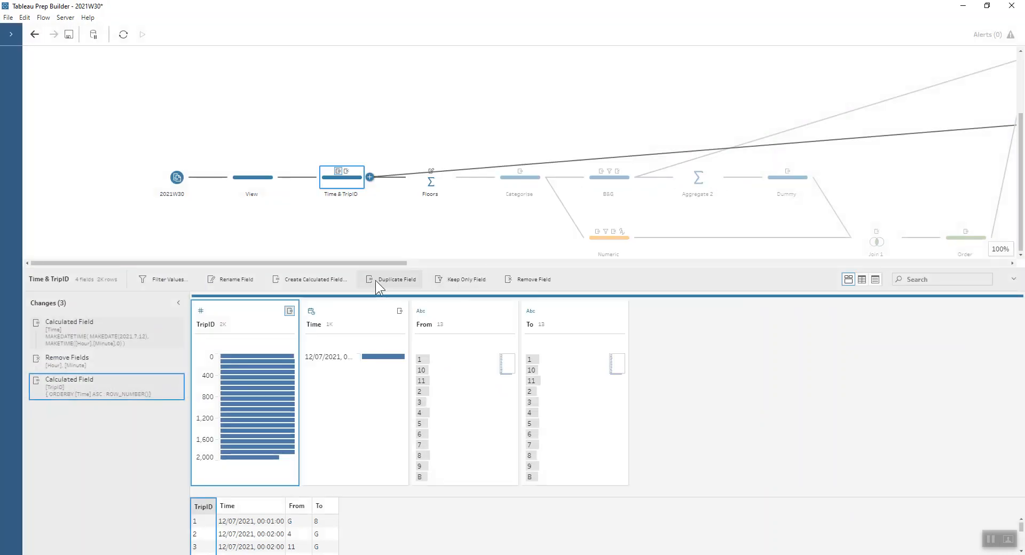
scroll(473, 392, "down", 1)
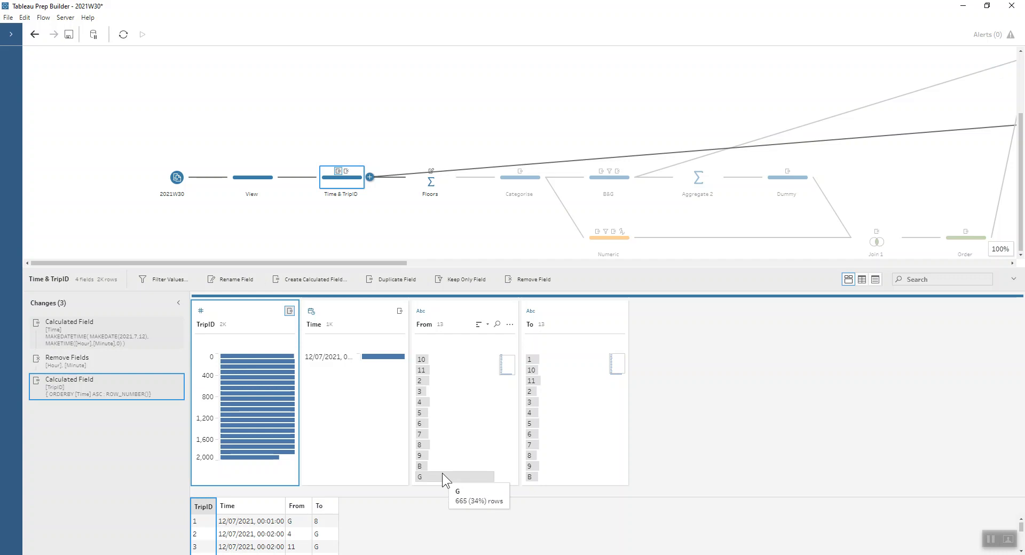
scroll(437, 469, "up", 1)
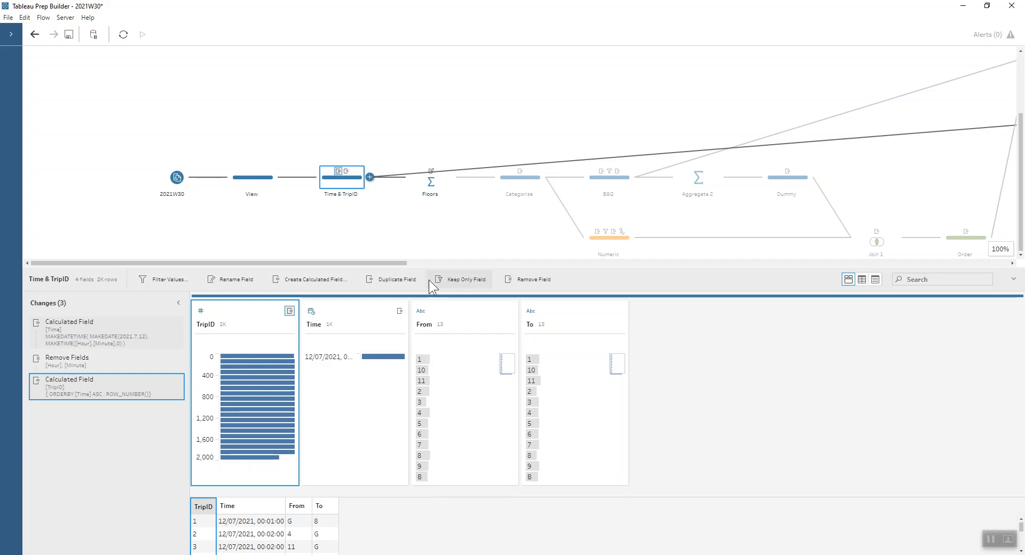
Inspect the Floors aggregation and look through its grouped Floor values
left_click(422, 181)
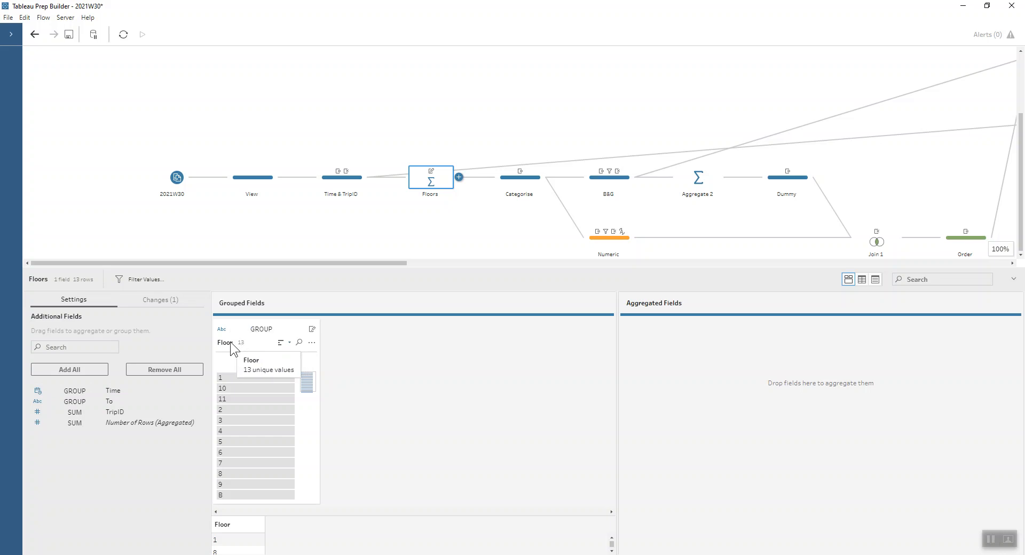
scroll(274, 427, "down", 1)
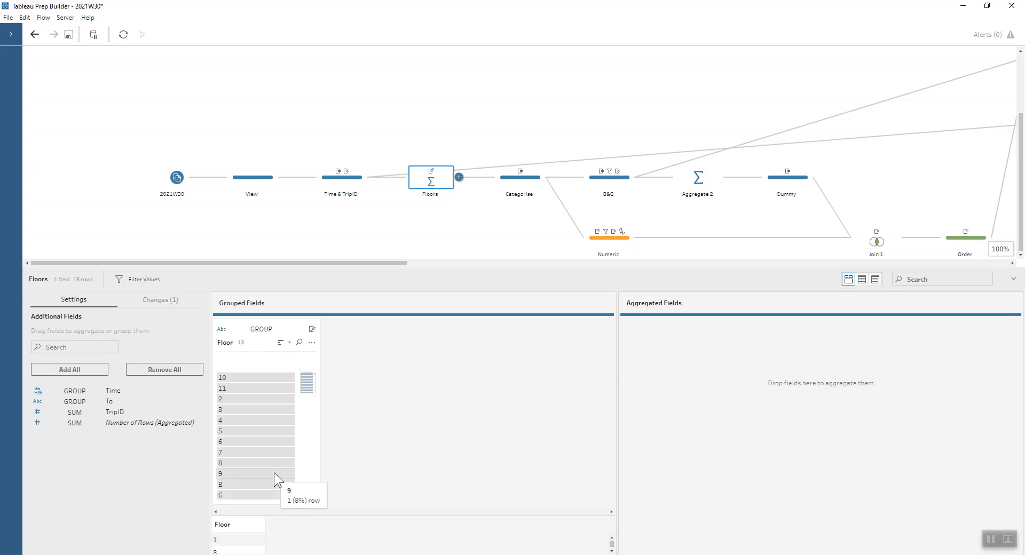
scroll(274, 464, "up", 1)
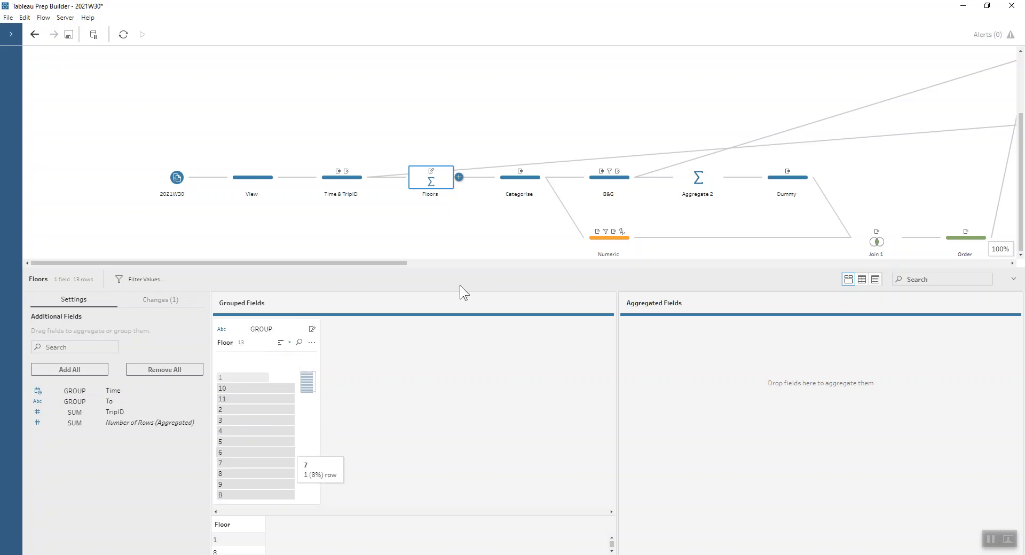
Examine the Numeric calculation in the Categorise step and highlight which floors fall under False and True
left_click(505, 186)
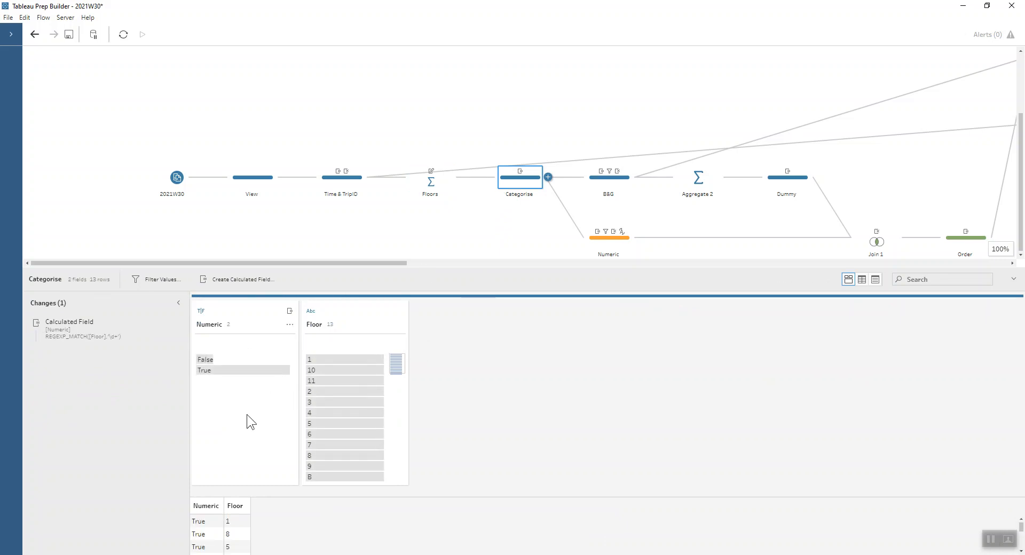
scroll(326, 462, "down", 1)
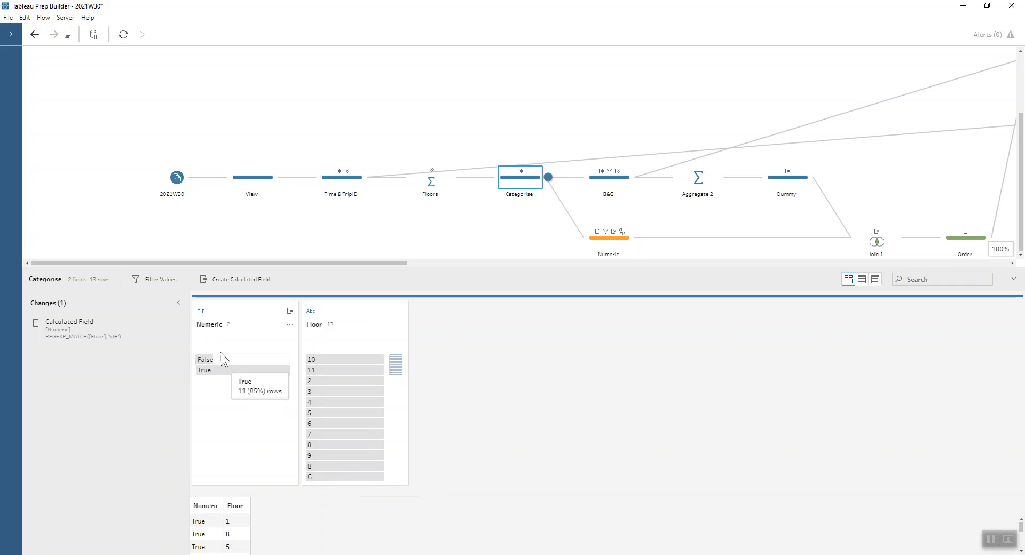
left_click(165, 323)
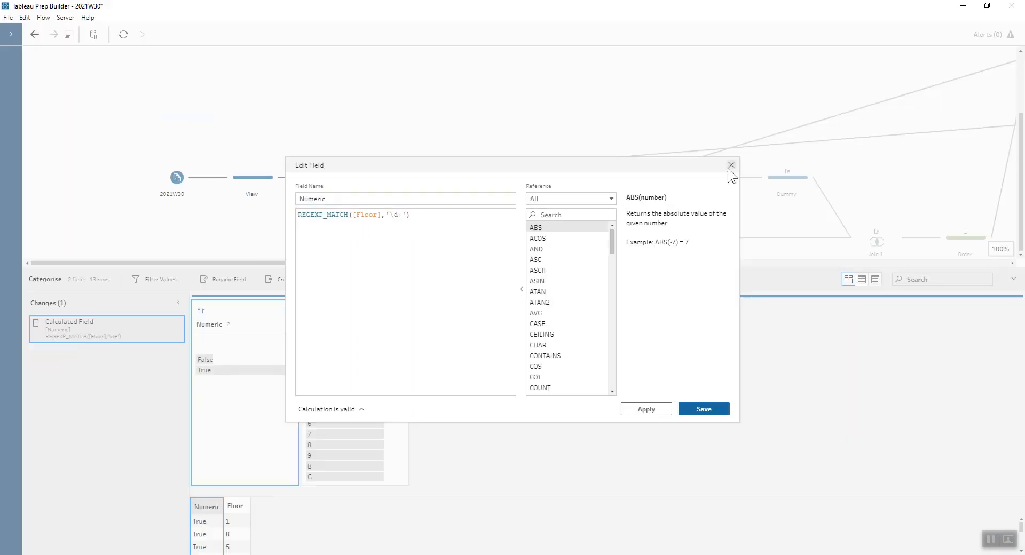
left_click(729, 167)
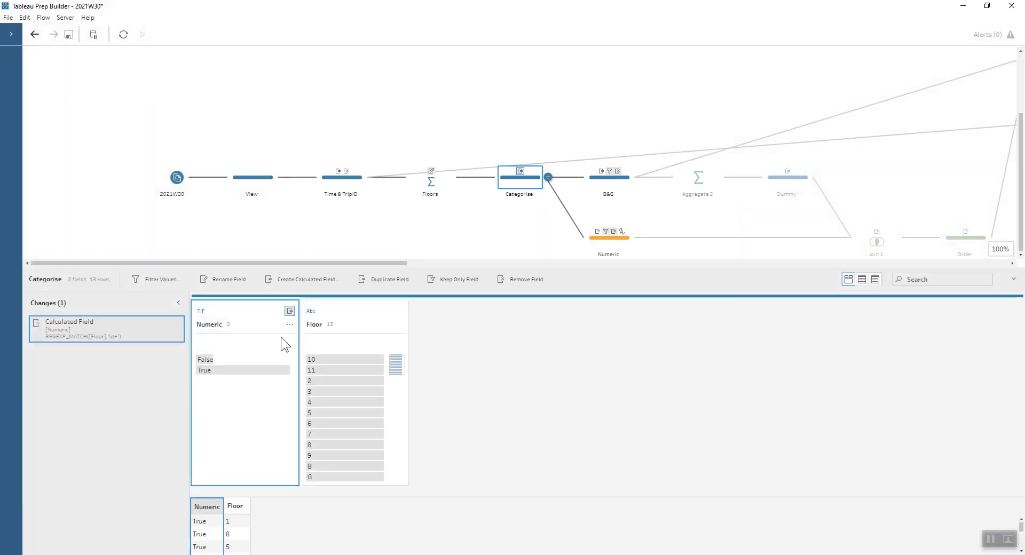
left_click(255, 357)
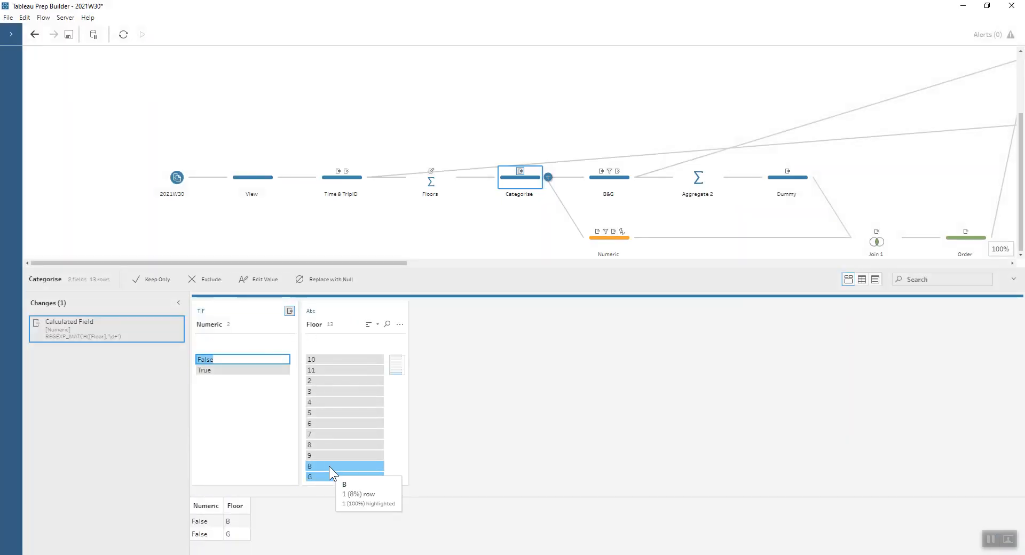
left_click(217, 373)
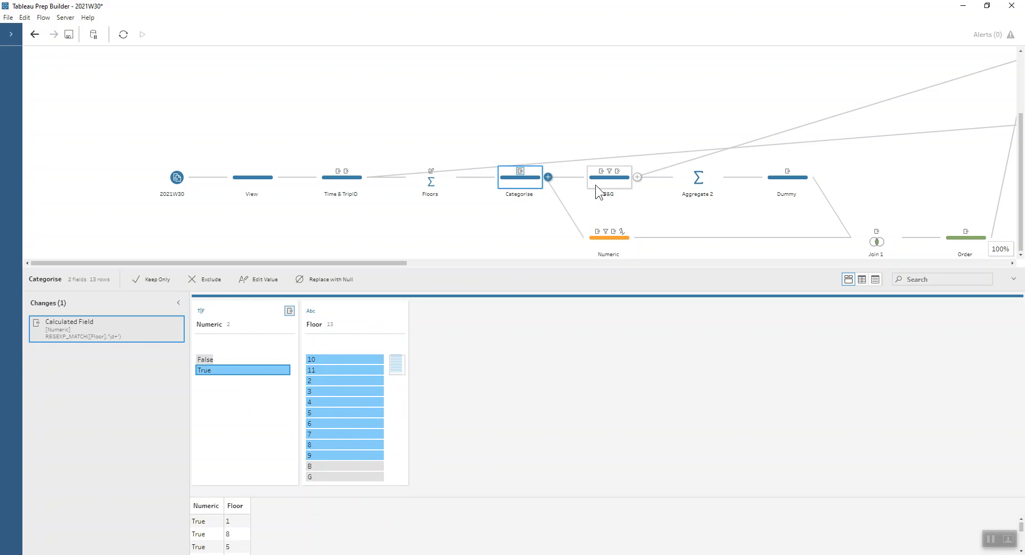
Review the B&G step's Order rank, checking the Rank option for Floor and the grouping and ordering settings
left_click(622, 178)
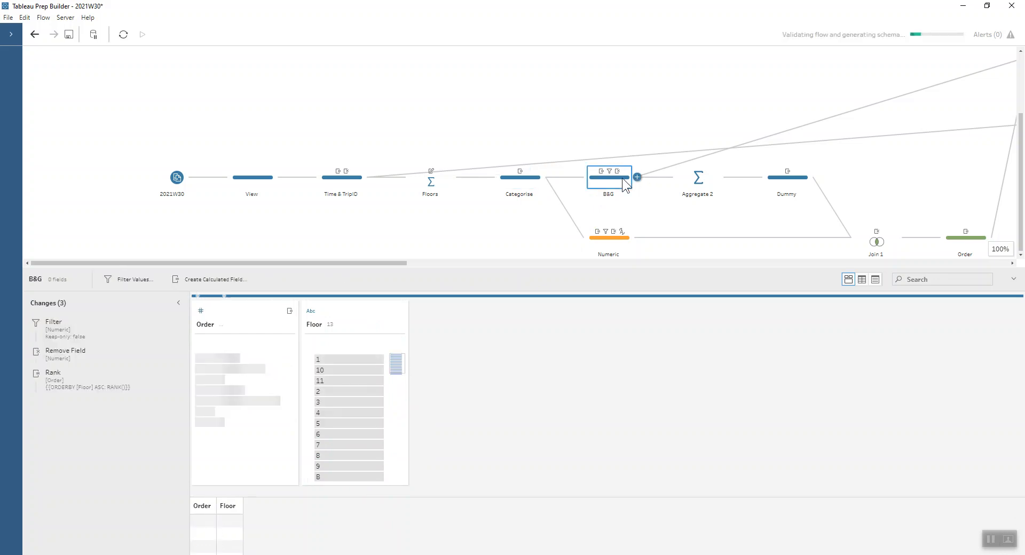
left_click(399, 324)
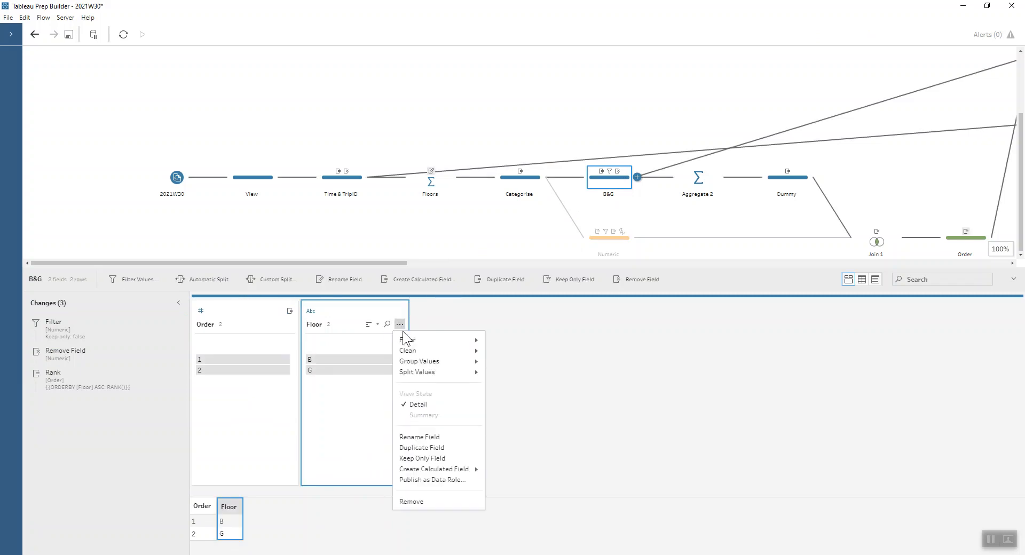
mouse_move(452, 370)
mouse_move(446, 468)
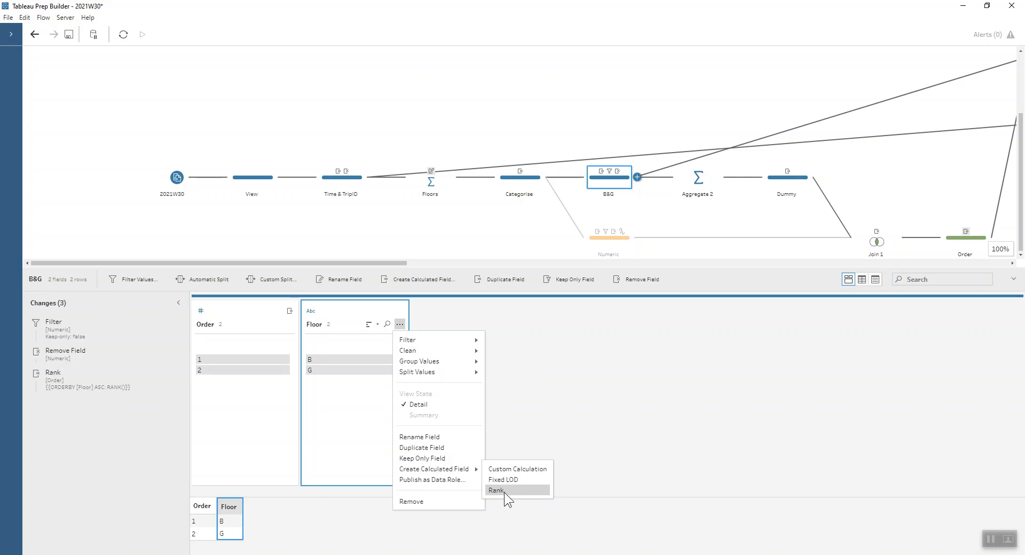
left_click(165, 372)
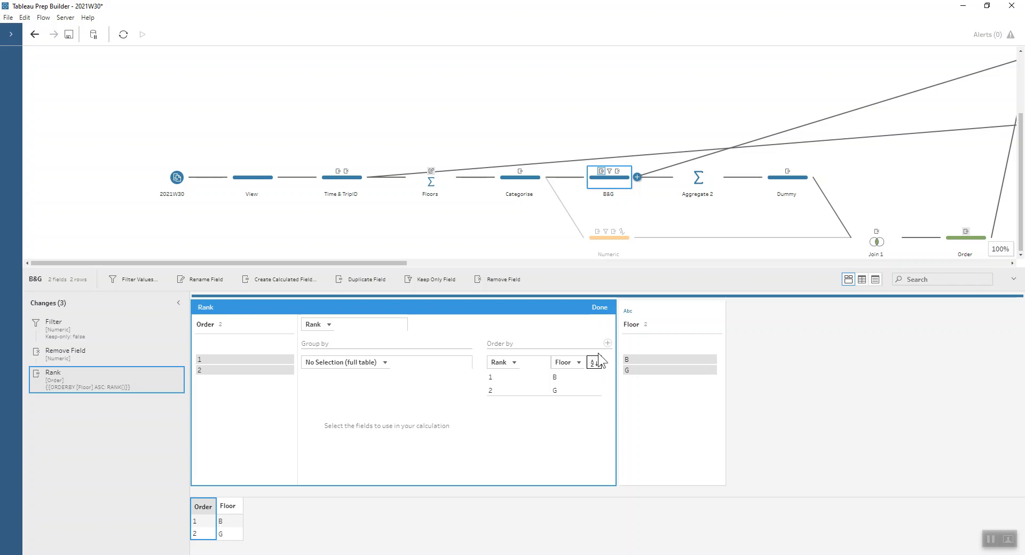
left_click(598, 308)
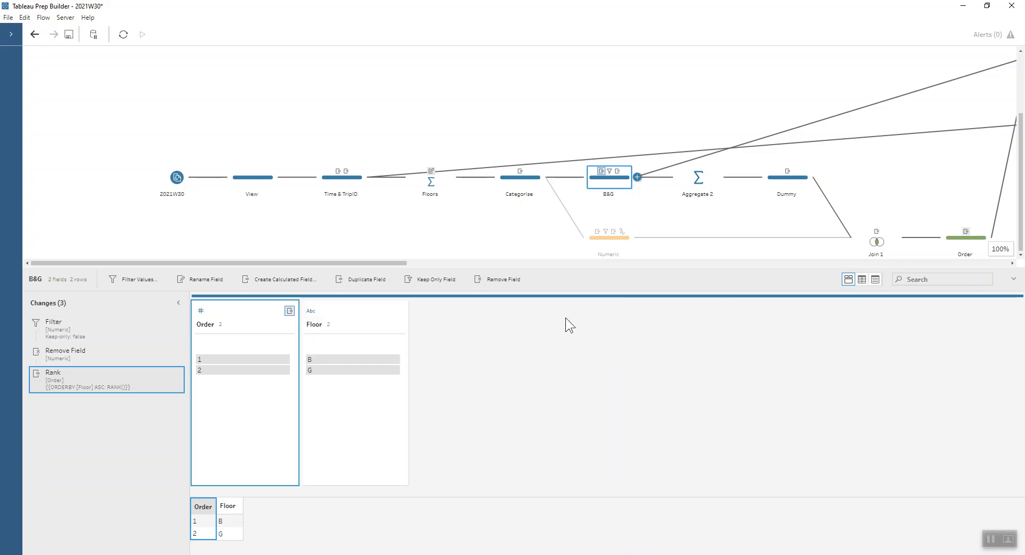
Follow the numeric floors' ordering logic through the Aggregate 2, Numeric, Join 1 and Order steps
left_click(703, 180)
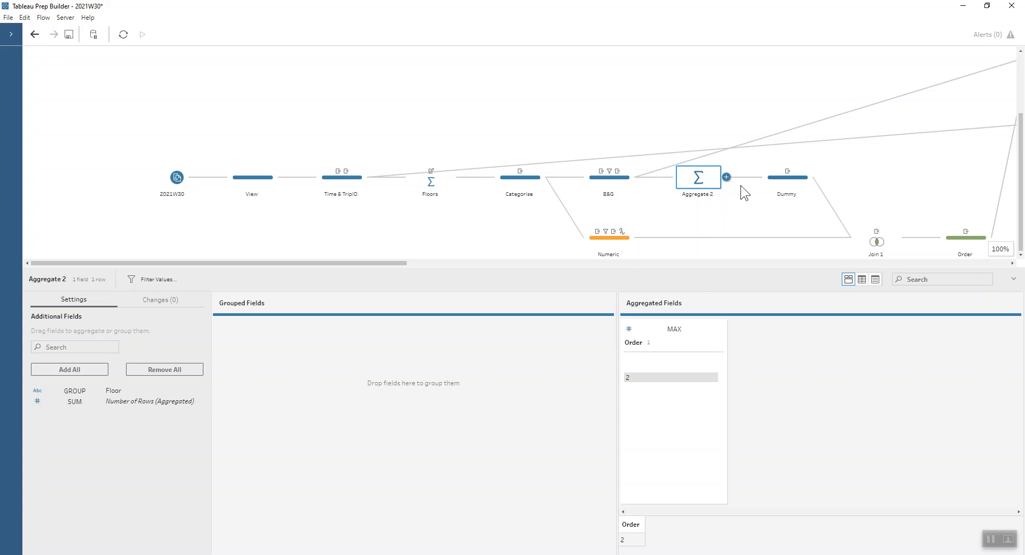
left_click(608, 237)
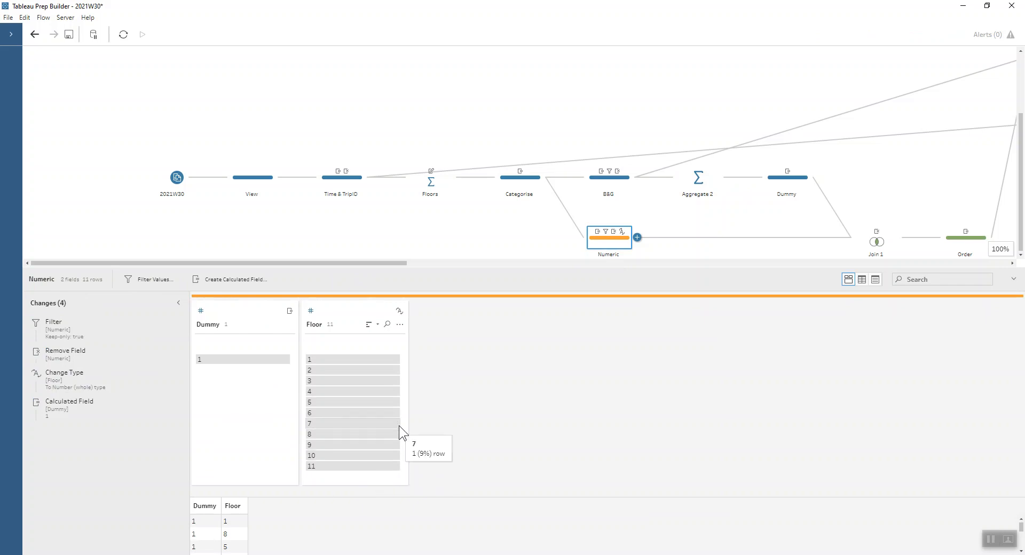
left_click_drag(374, 264, 550, 264)
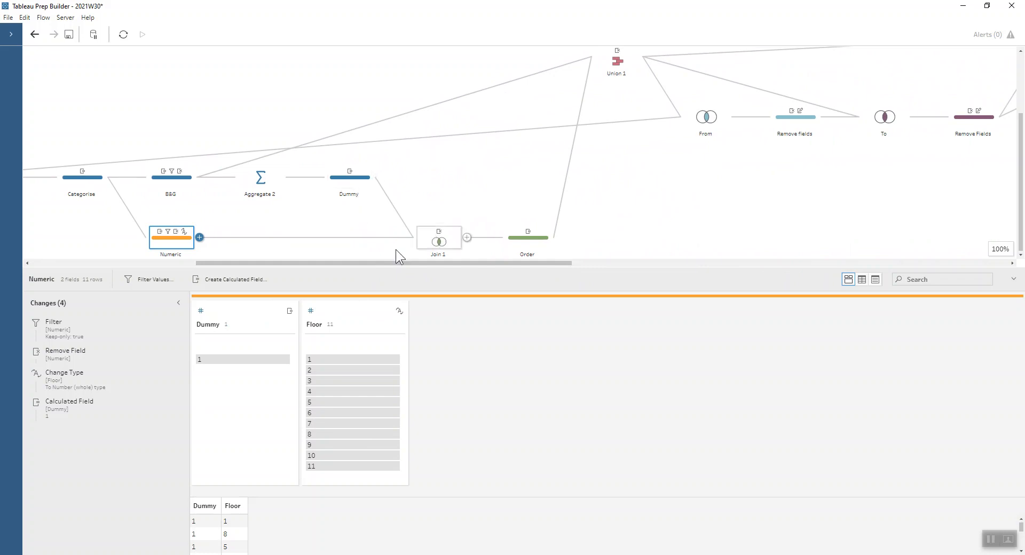
left_click(436, 240)
left_click(529, 239)
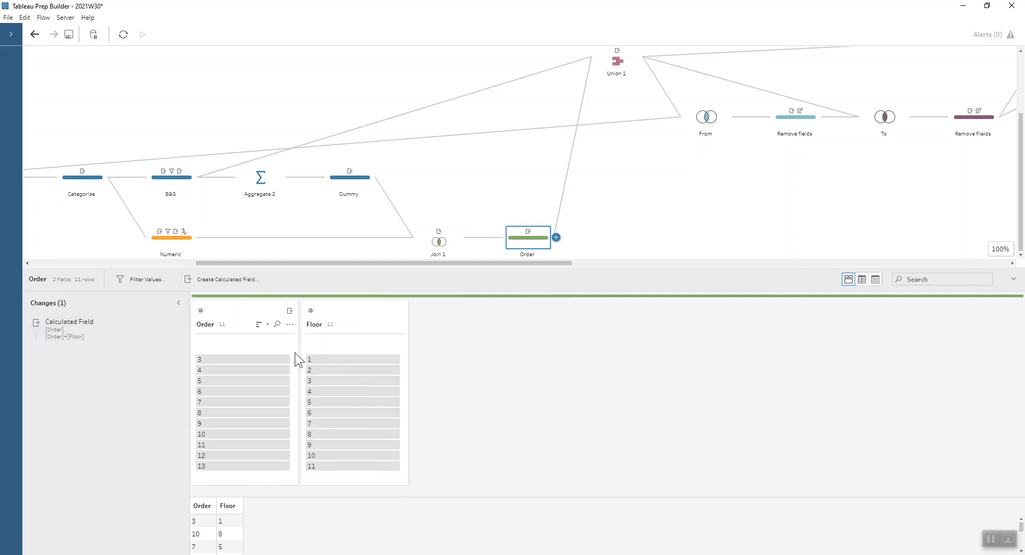
mouse_move(233, 358)
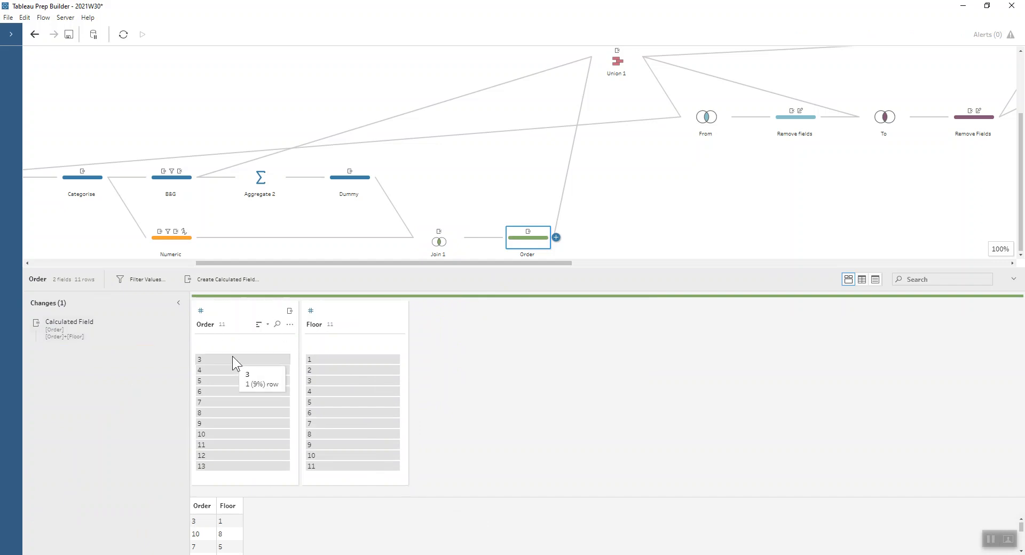
Inspect Union 1 and highlight its lowest Order values one by one to see their matching floors
left_click(608, 64)
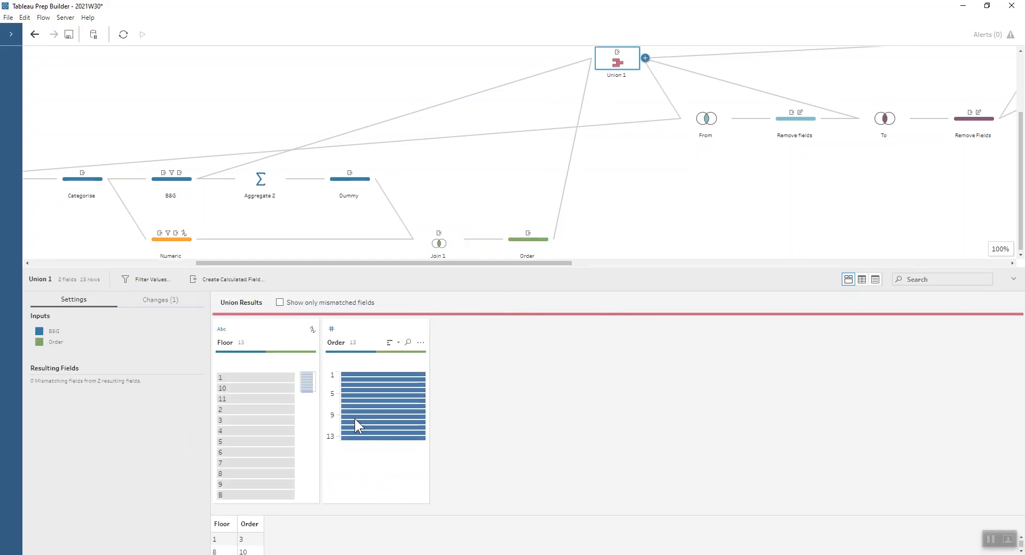
left_click(364, 374)
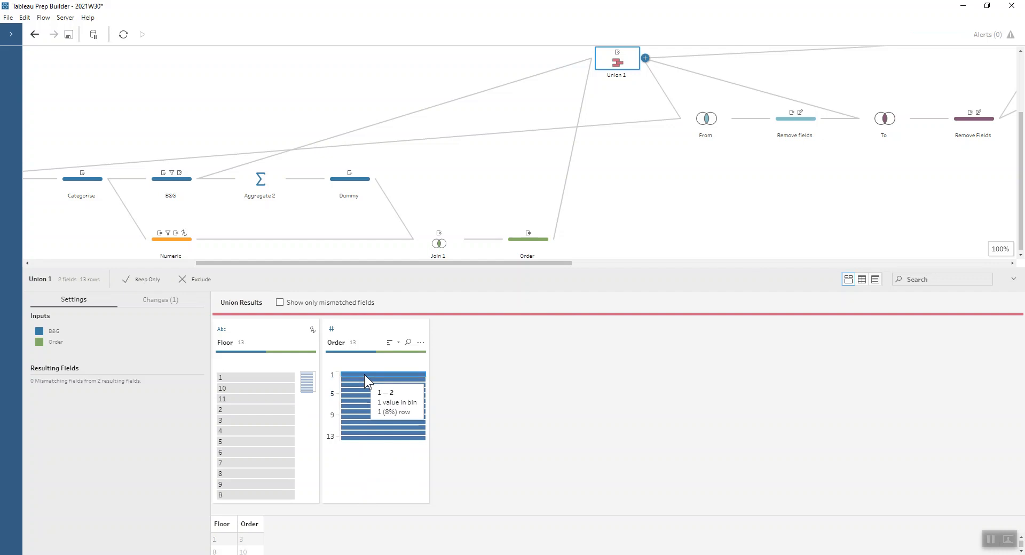
left_click(366, 382)
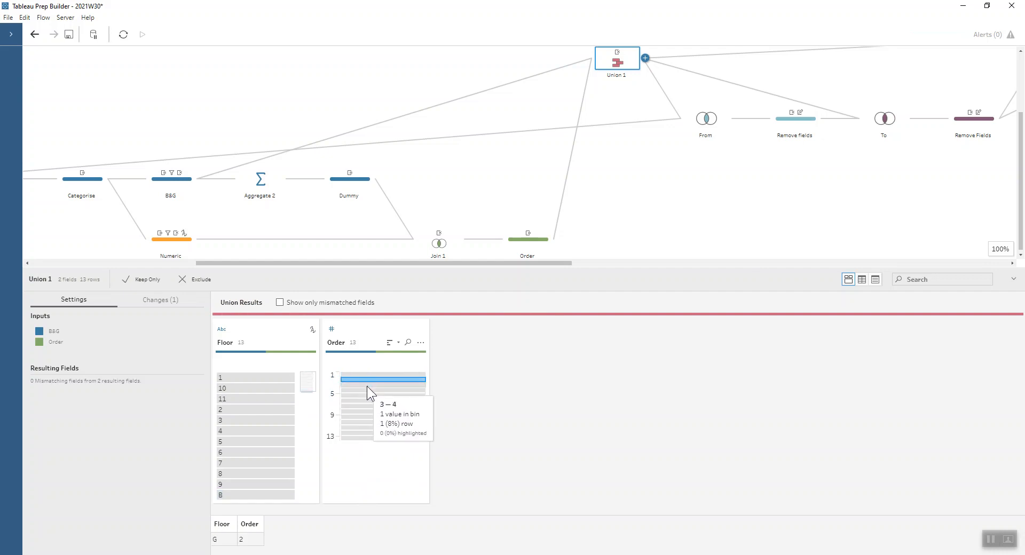
left_click(366, 386)
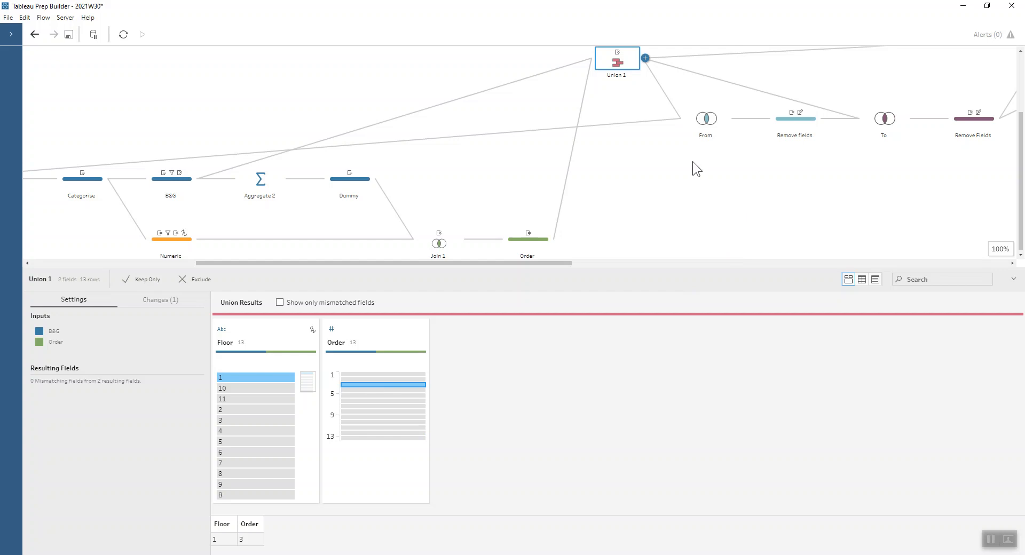
Examine the From and To joins and the fields kept in the Remove Fields step after the To join
left_click_drag(543, 262, 591, 262)
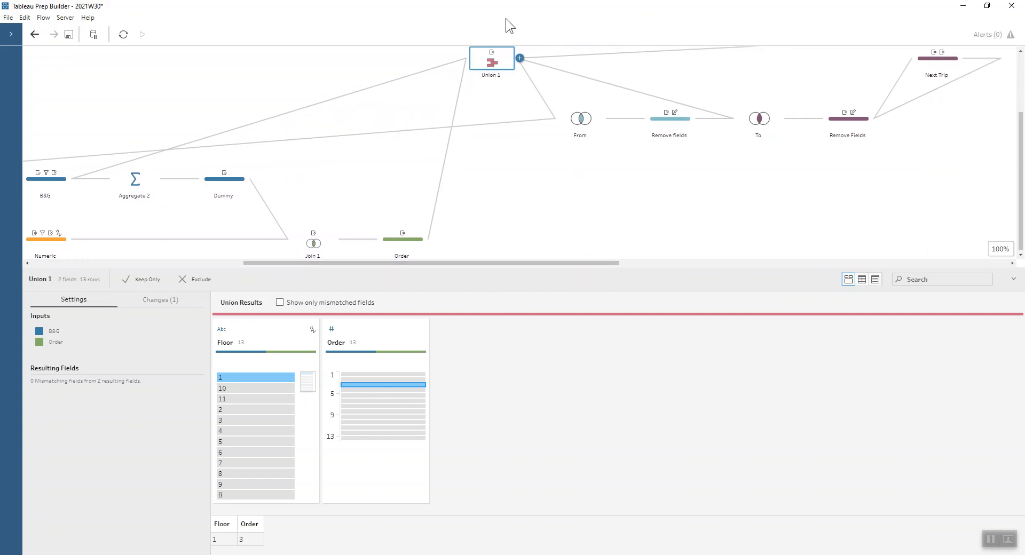
left_click(574, 117)
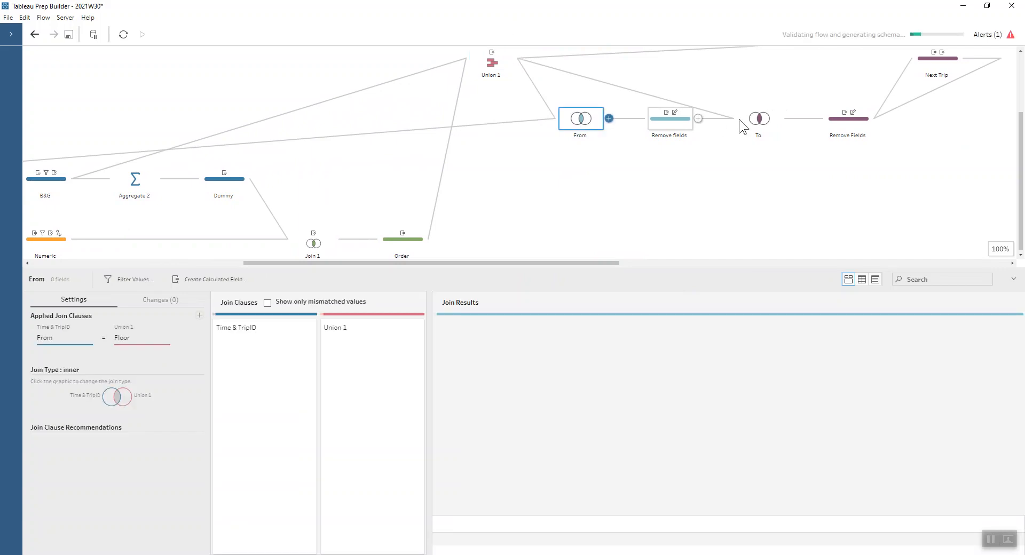
left_click(743, 116)
left_click_drag(577, 262, 619, 263)
left_click(783, 121)
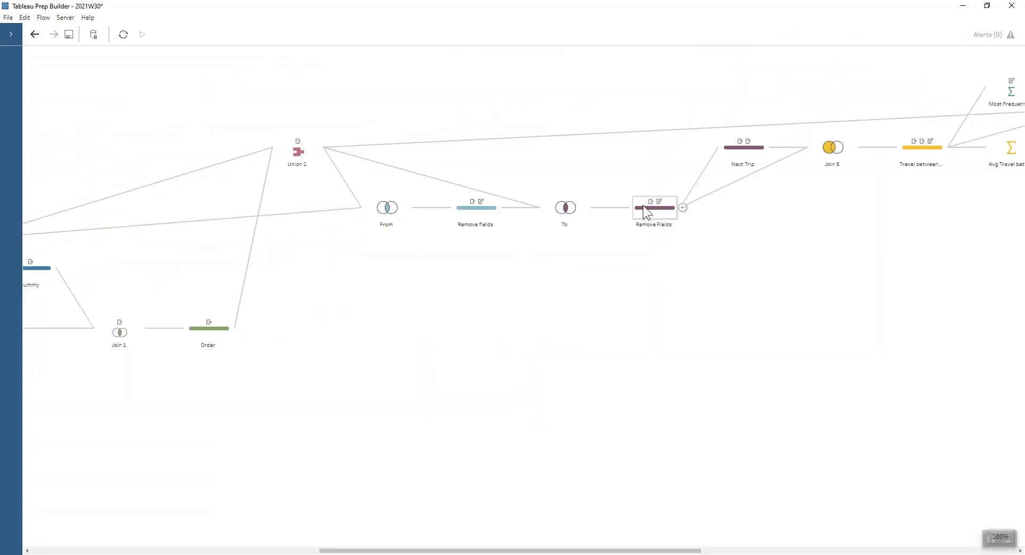
left_click(644, 207)
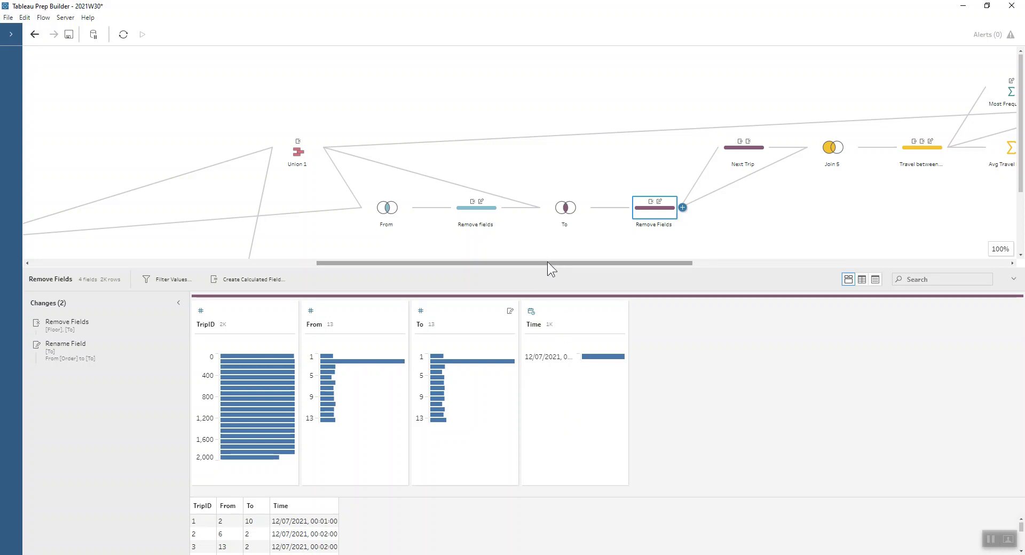
left_click_drag(550, 260, 632, 260)
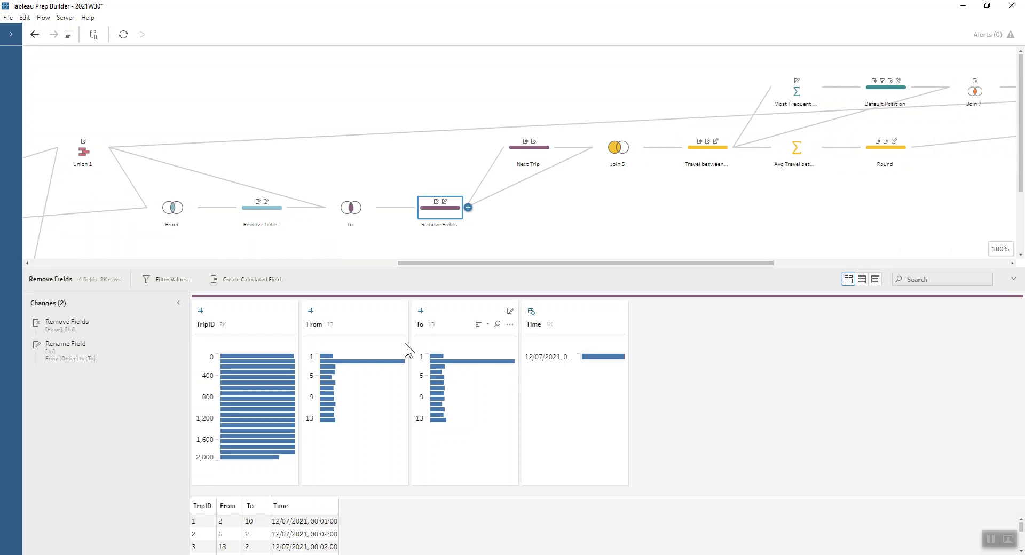
Enlarge the Remove Fields data preview and highlight the From and To values of the first trips to compare them
left_click_drag(367, 266, 357, 184)
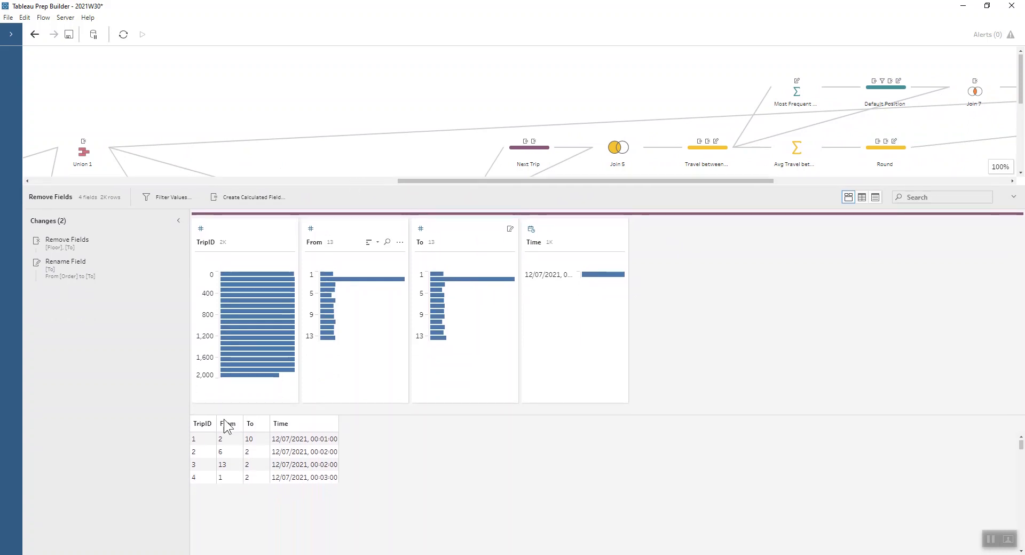
left_click(222, 438)
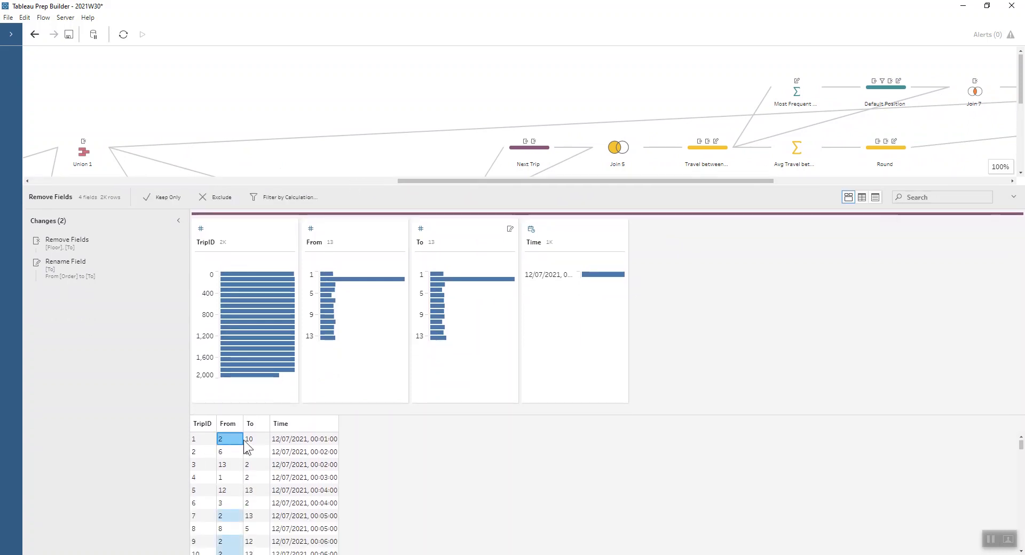
left_click(245, 440)
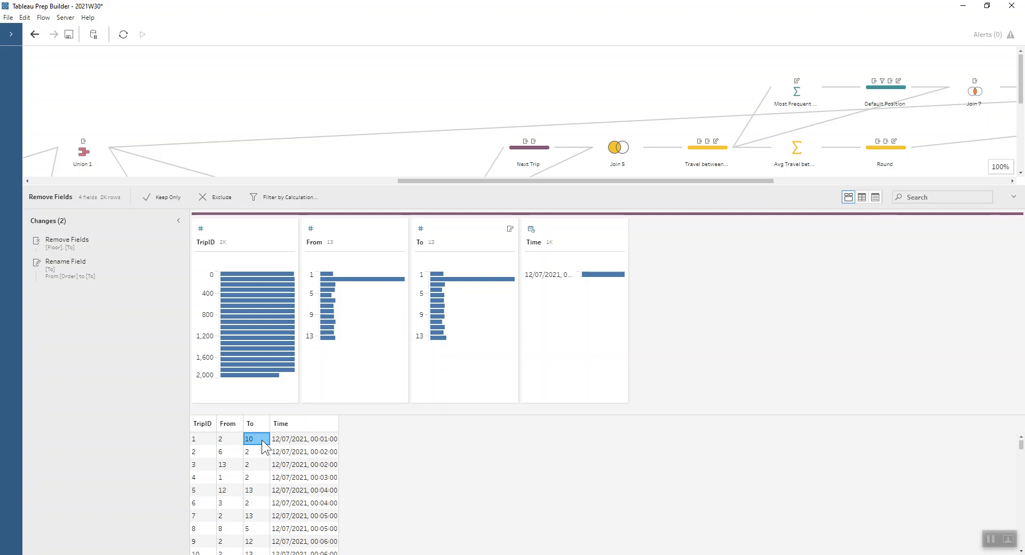
left_click(224, 448)
left_click_drag(478, 186, 475, 229)
Review the Next Trip step's [TripID]-1 calculation and highlight the first rows' values to see how consecutive trips line up
left_click(515, 152)
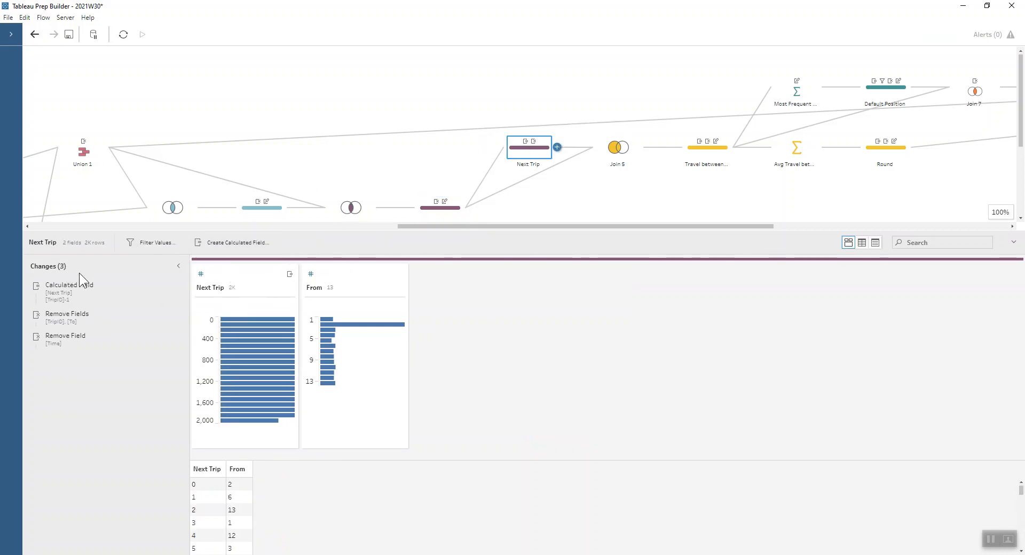
left_click(165, 285)
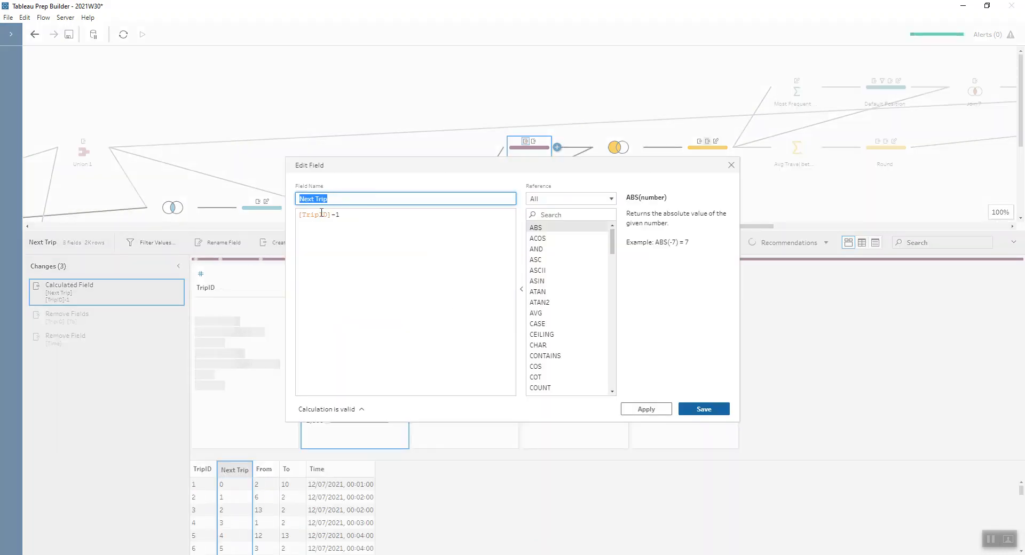
left_click(731, 166)
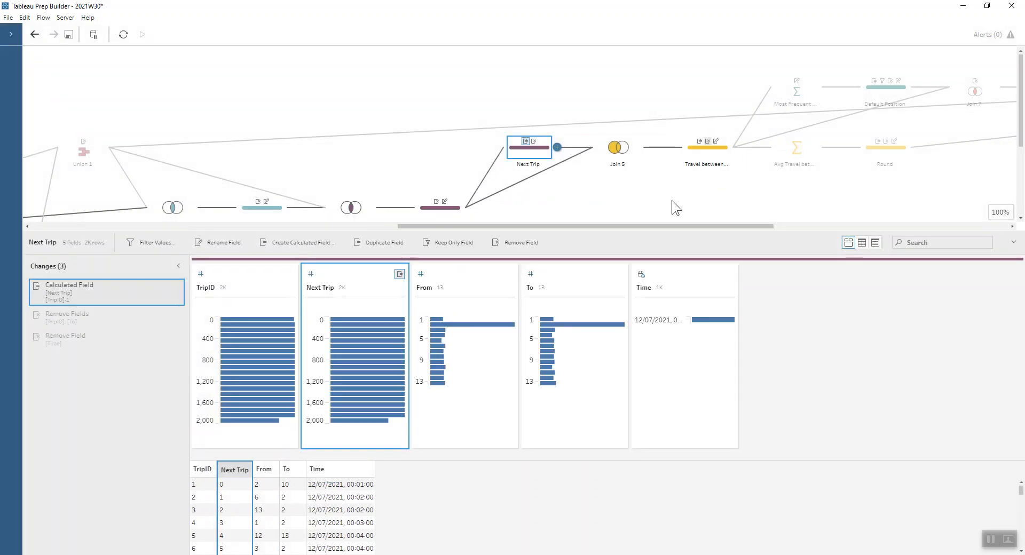
left_click(195, 497)
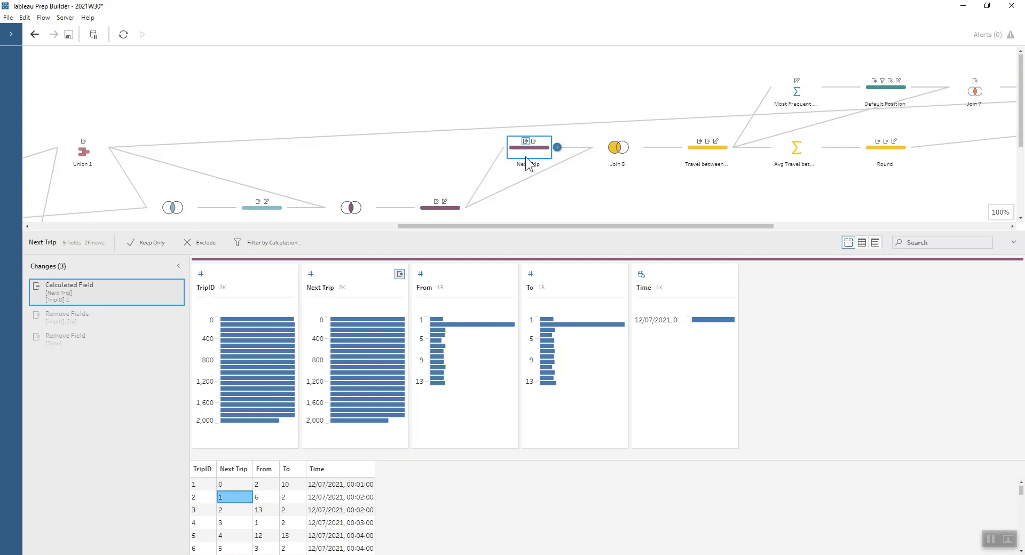
left_click(259, 497)
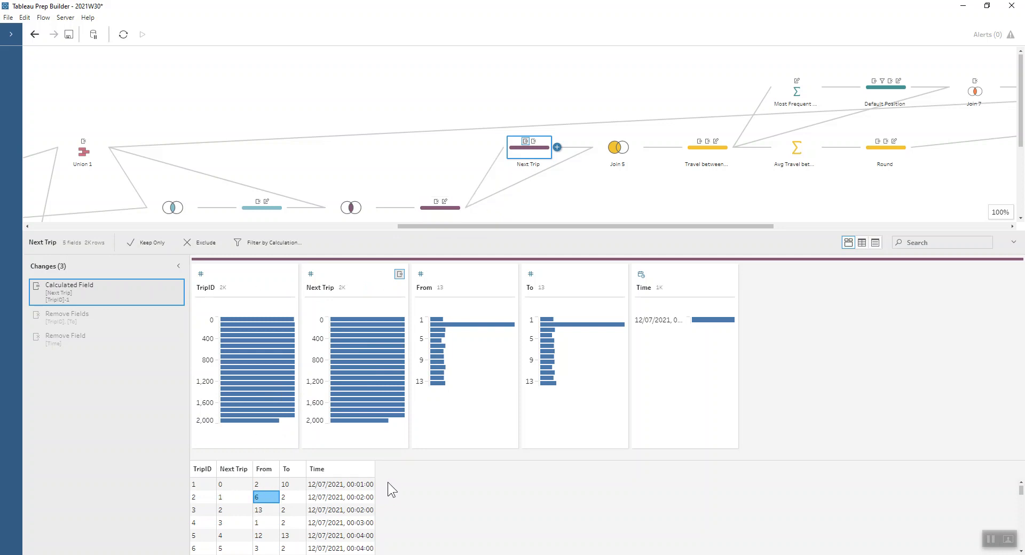
left_click(195, 484)
left_click(224, 499)
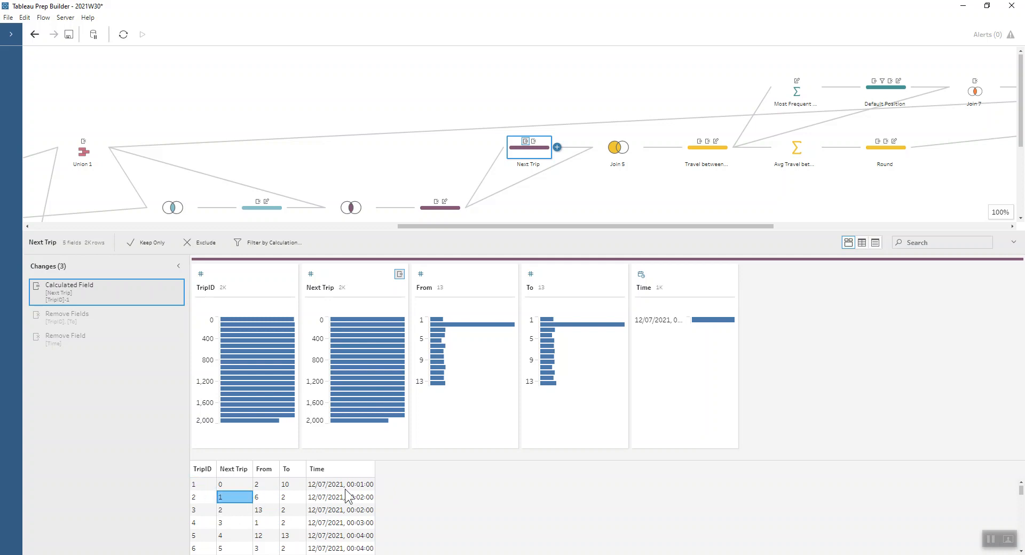
Follow the current travel average through the Join 5, Travel between journeys, Avg Travel between trips and Round steps
left_click(608, 150)
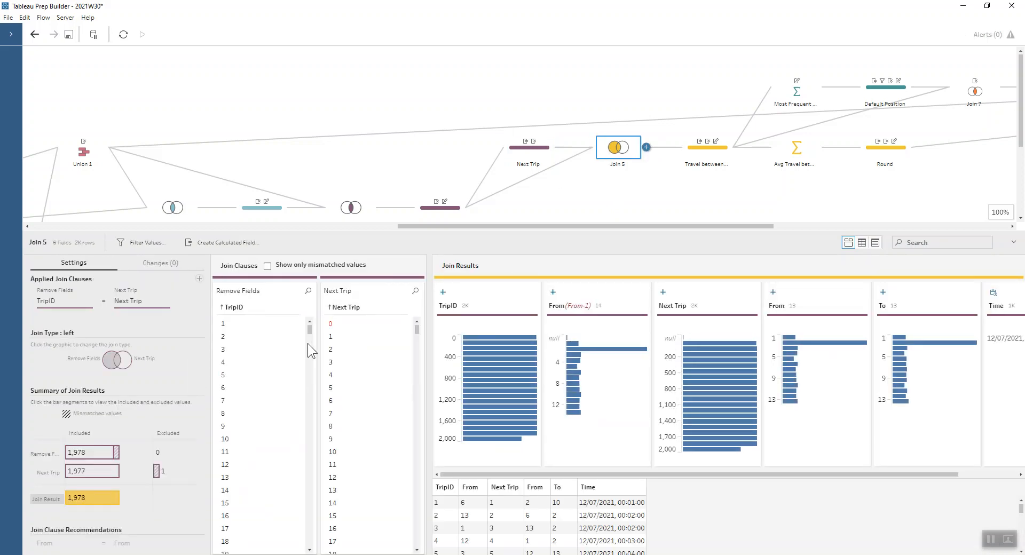
left_click_drag(309, 332, 309, 541)
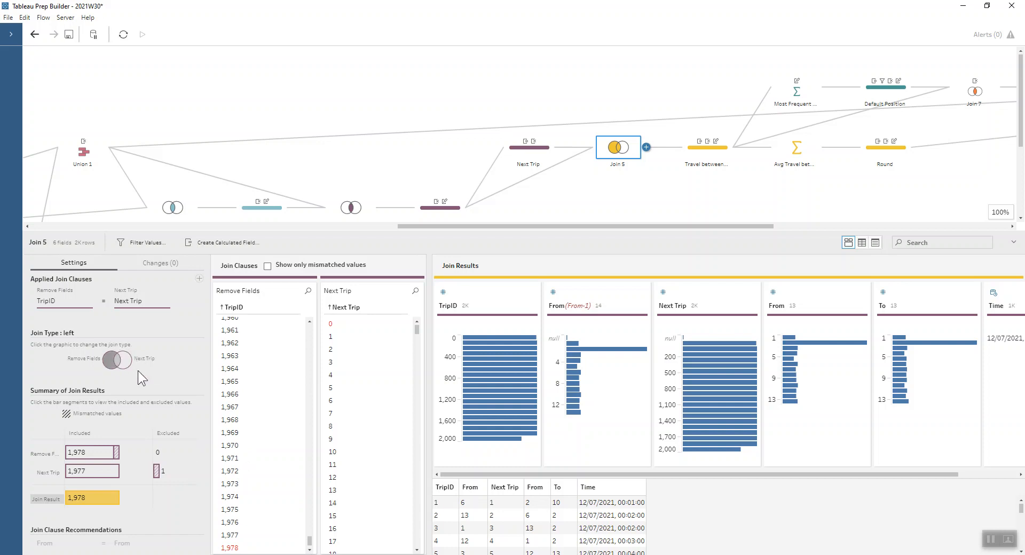
left_click_drag(613, 225, 643, 224)
left_click(630, 153)
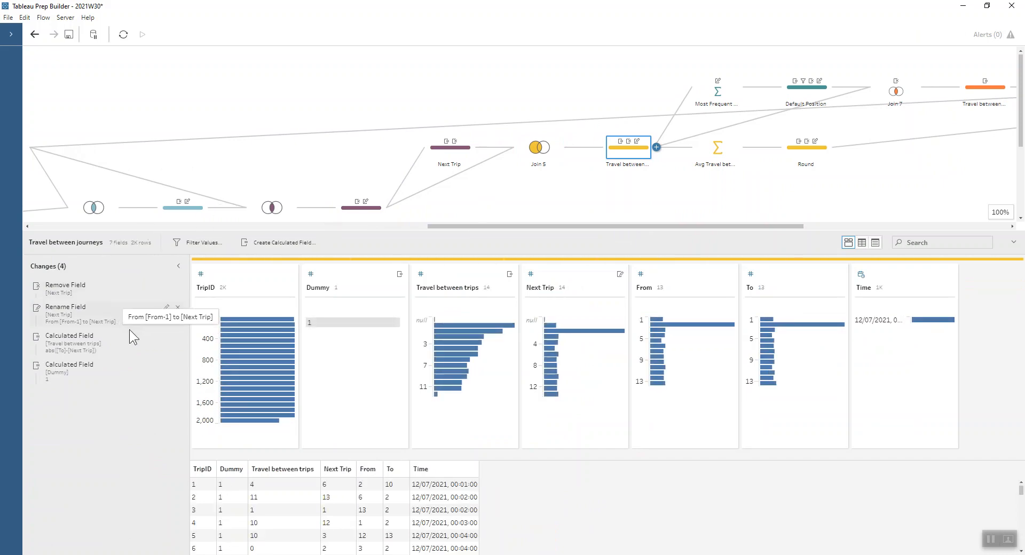
left_click(164, 337)
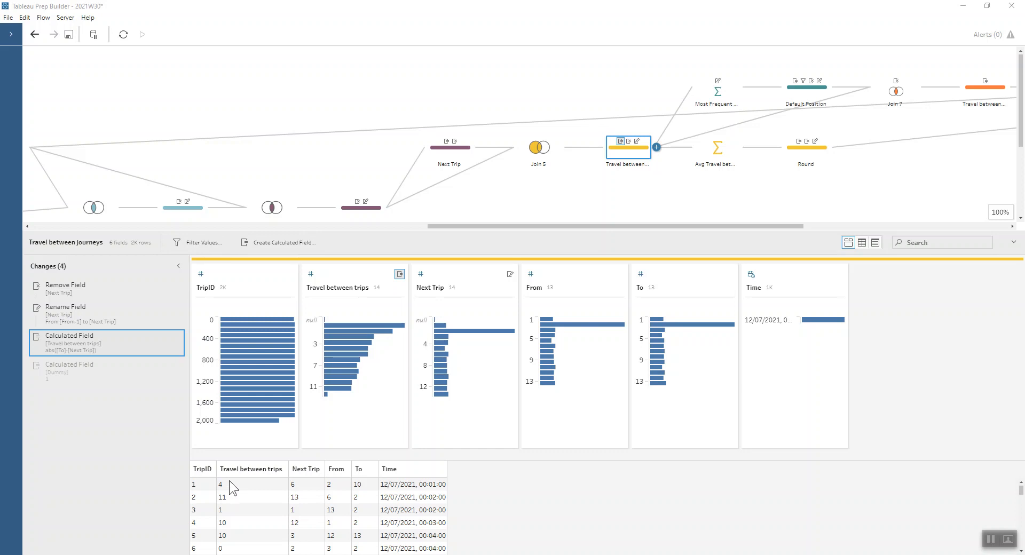
left_click(718, 143)
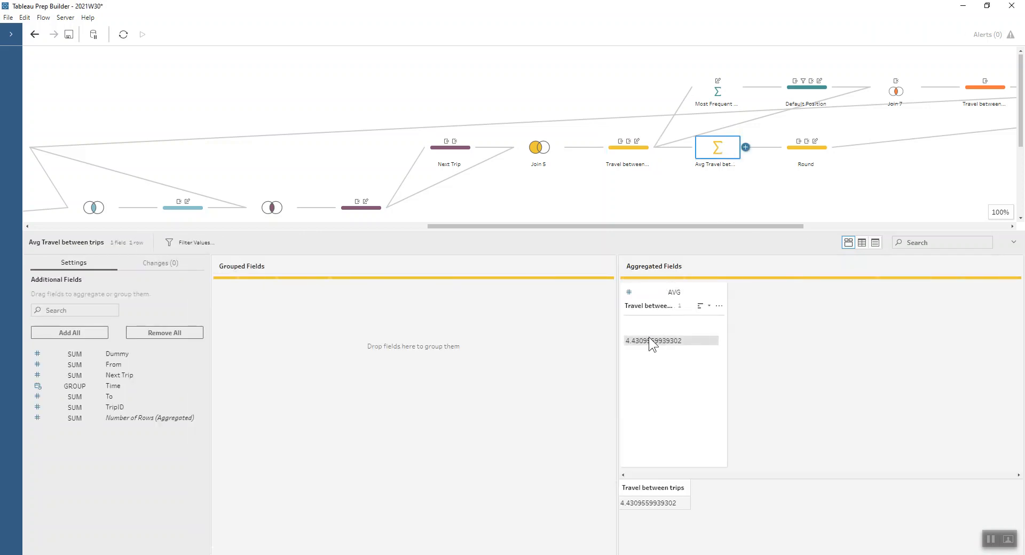
left_click(810, 155)
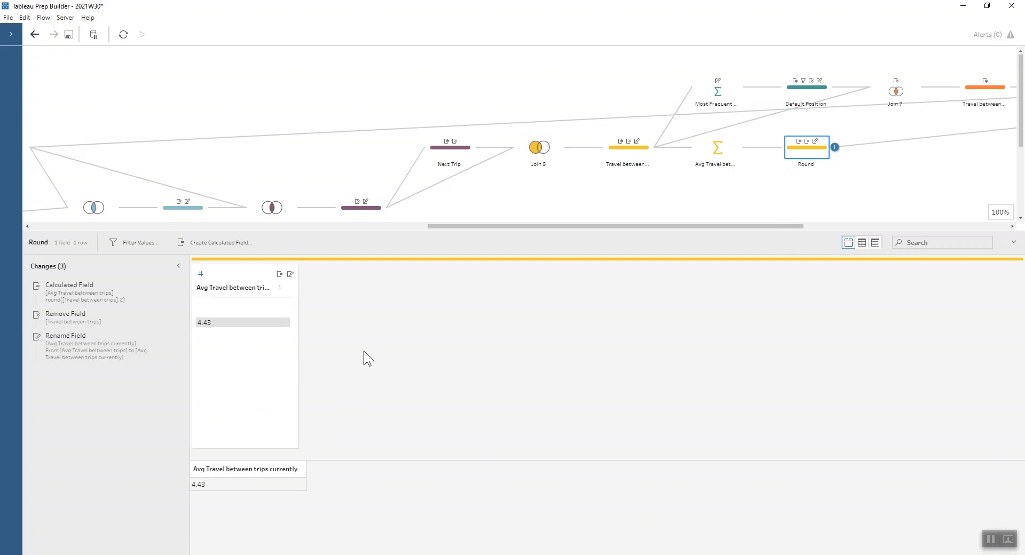
Inspect the Most Frequent Starting Floor aggregation and highlight its highest Count to see the matching From floor
left_click_drag(482, 226, 533, 226)
left_click(575, 94)
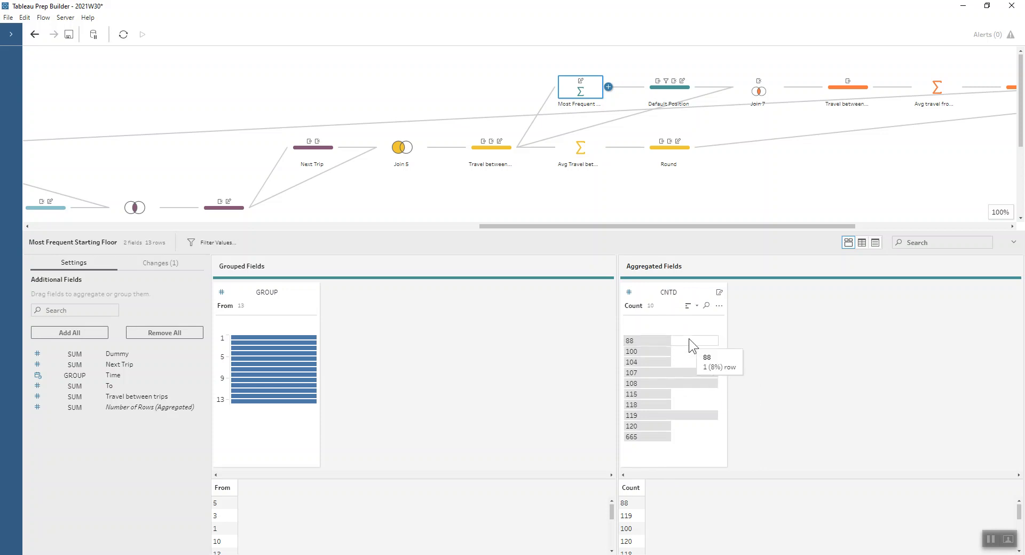
left_click(658, 436)
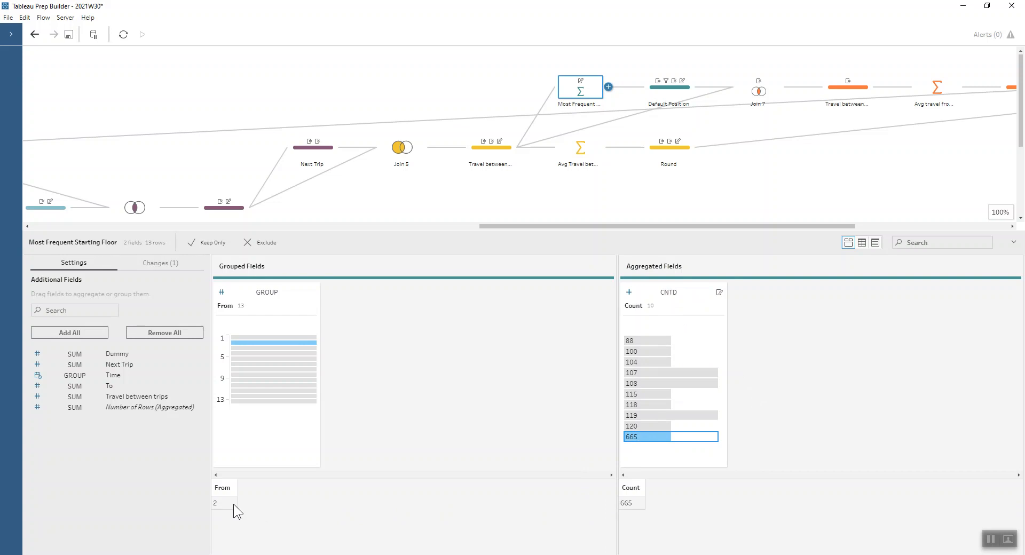
Review the Default Position step's Most frequent Fixed LOD, its filter calculation and the renaming of From
left_click(670, 91)
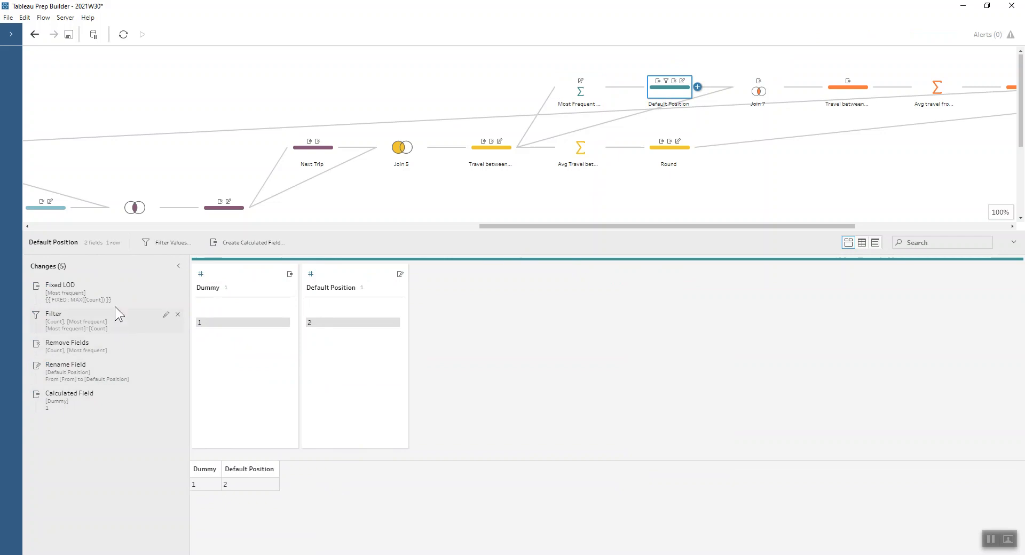
left_click(166, 286)
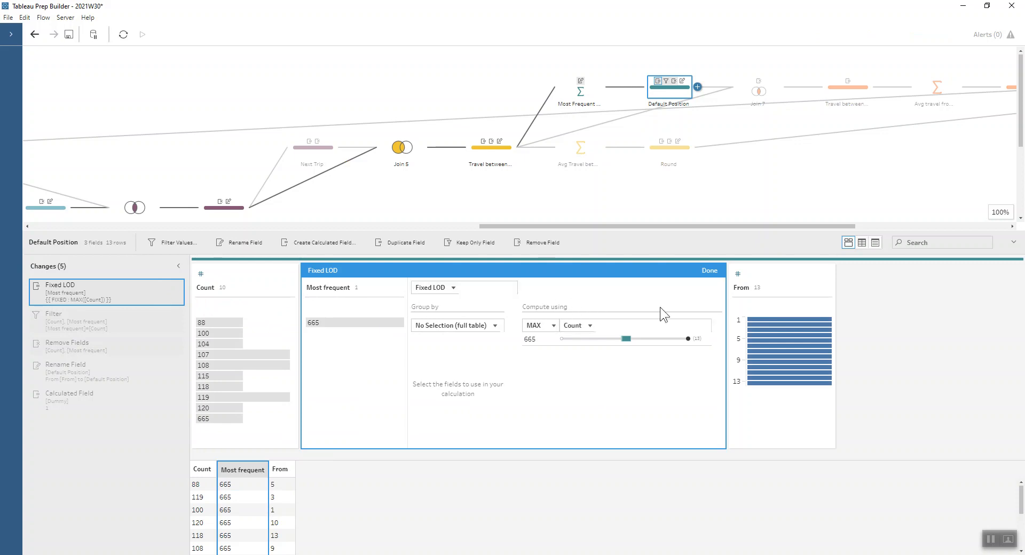
left_click(710, 270)
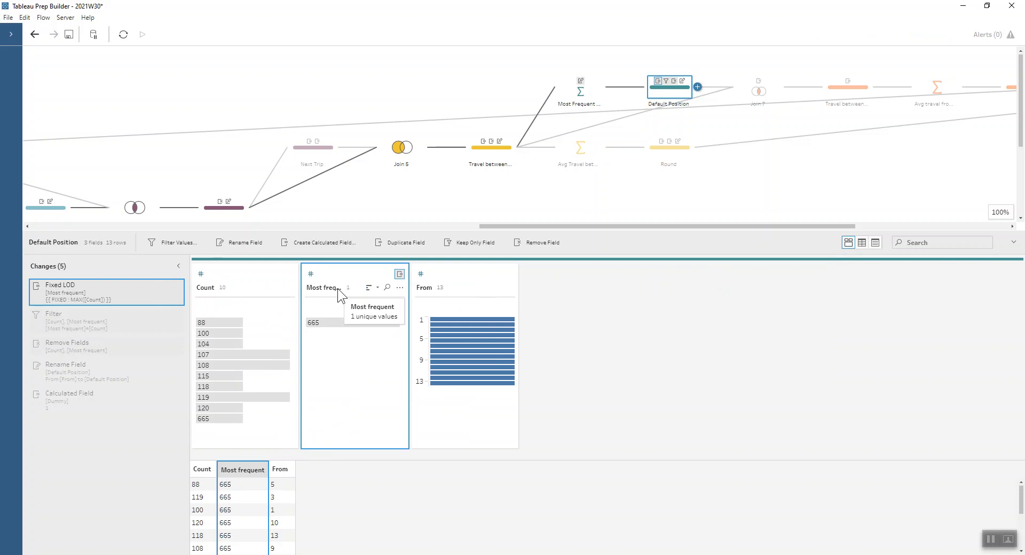
left_click(165, 314)
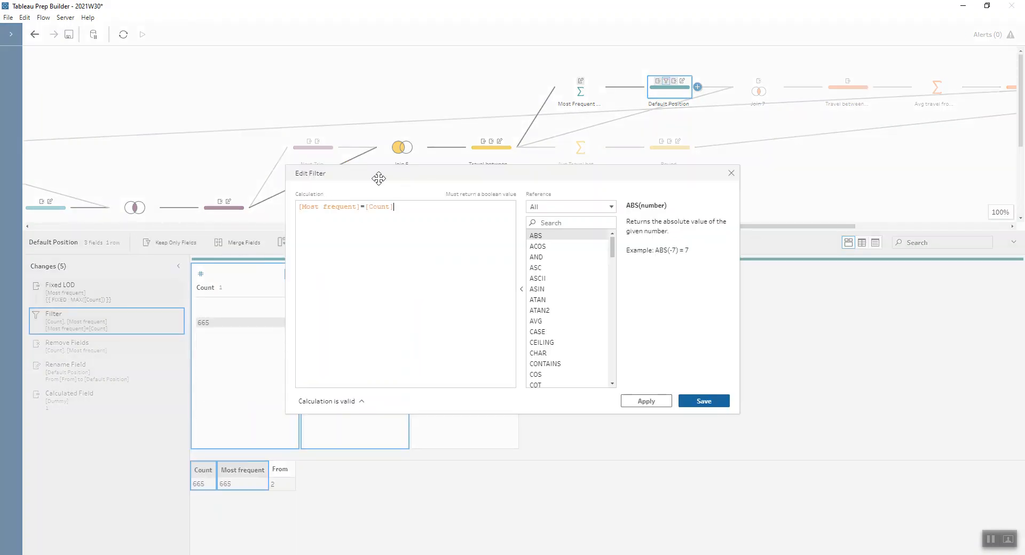
left_click(730, 173)
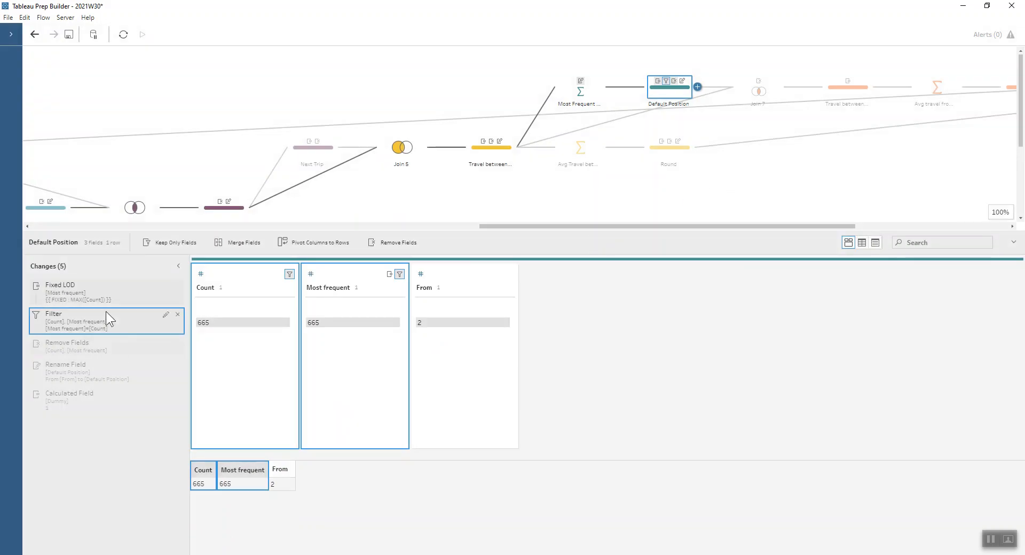
left_click(118, 373)
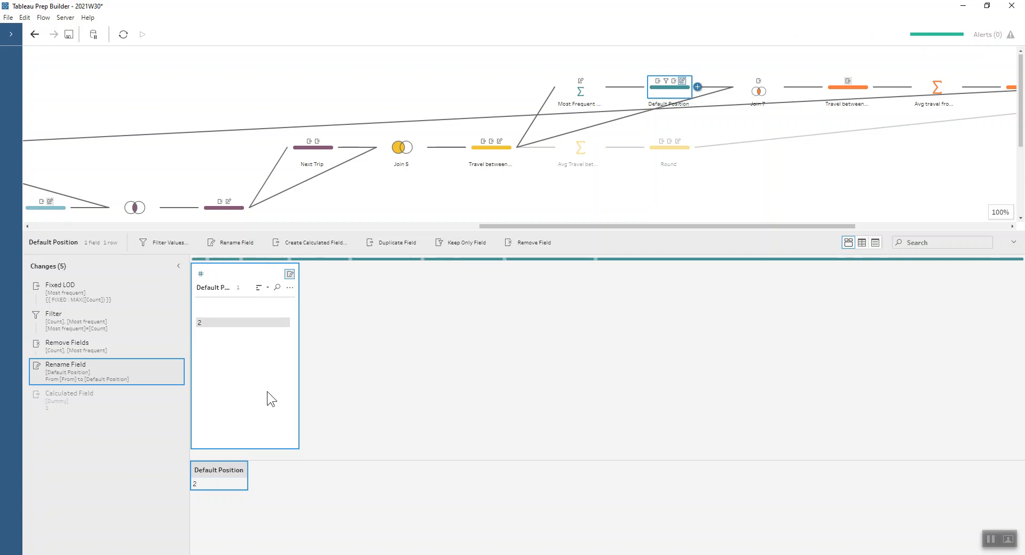
Examine Join 7's Dummy join clause and its trip input, and the Travel between trips calculation using Default Position
left_click_drag(543, 226, 594, 223)
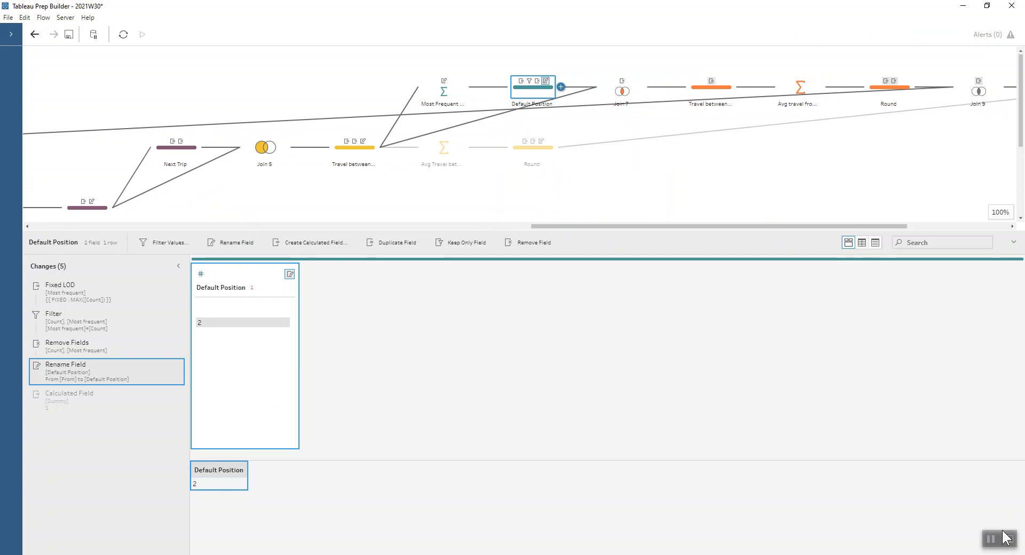
left_click(622, 90)
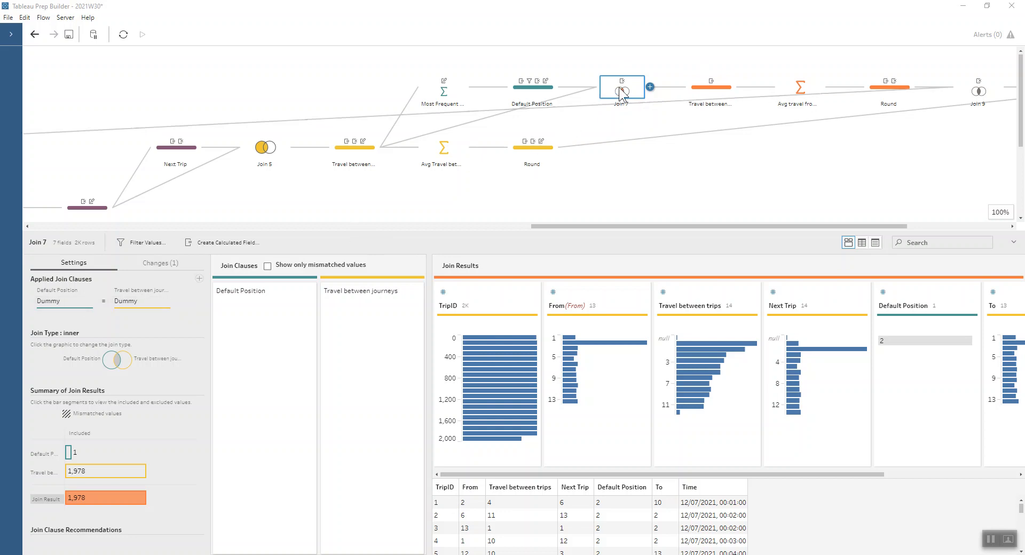
left_click(368, 152)
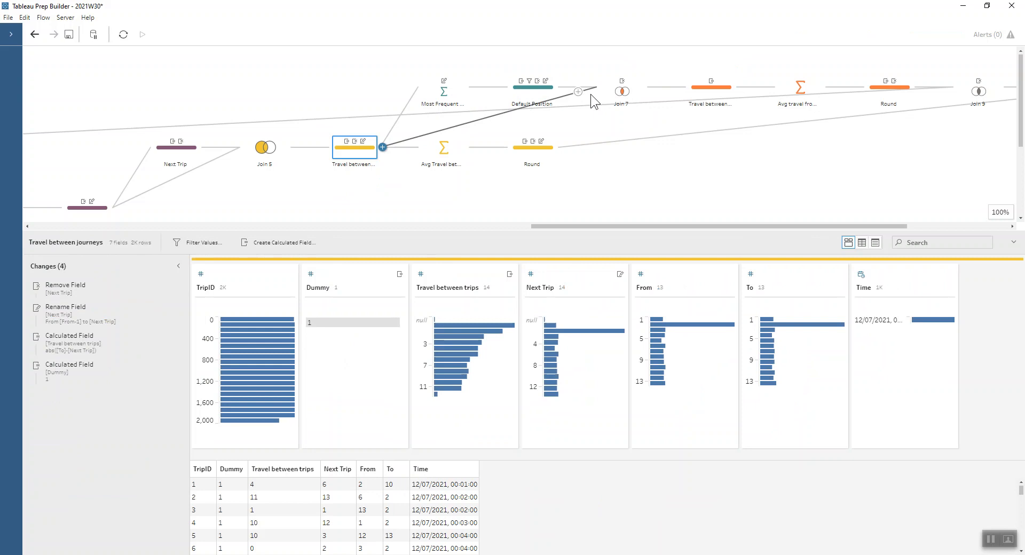
left_click(710, 87)
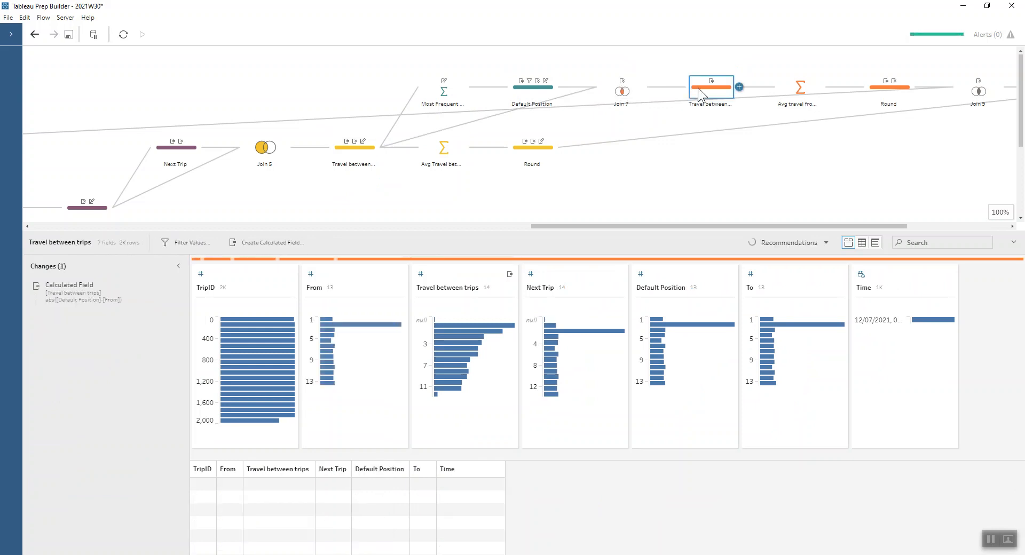
left_click(164, 285)
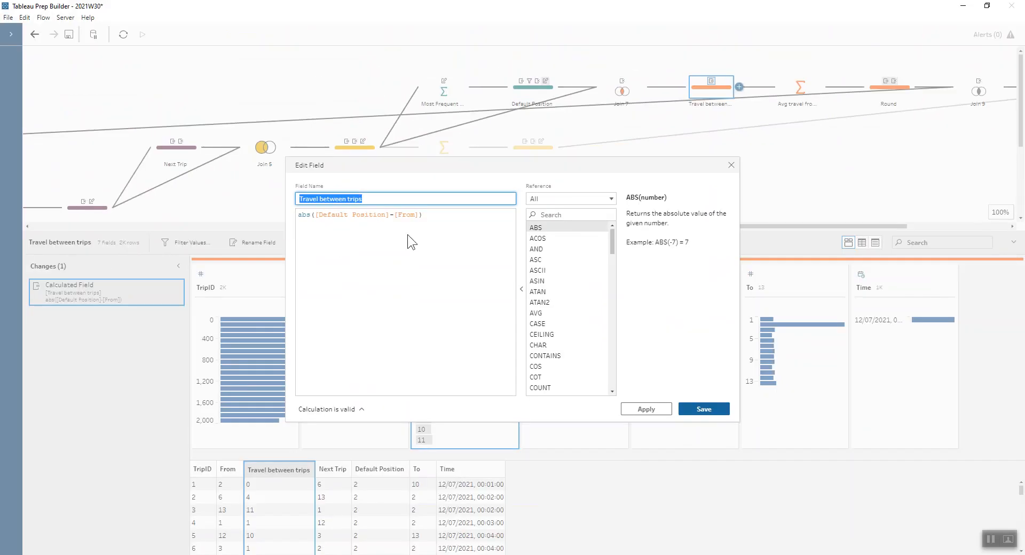
left_click(729, 166)
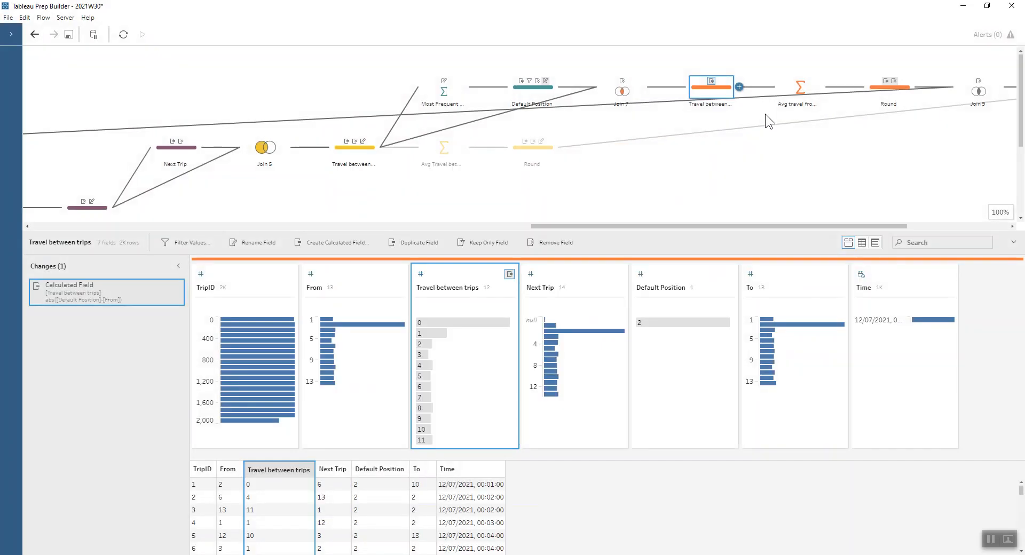
Check how the Avg travel from default and Round steps average and round the travel from the default position
left_click(795, 85)
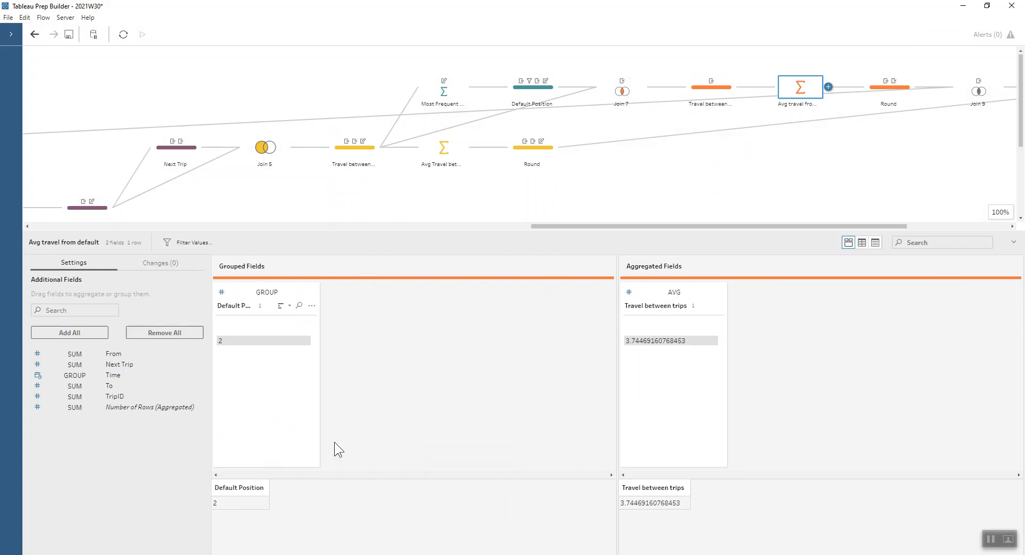
left_click_drag(568, 225, 678, 226)
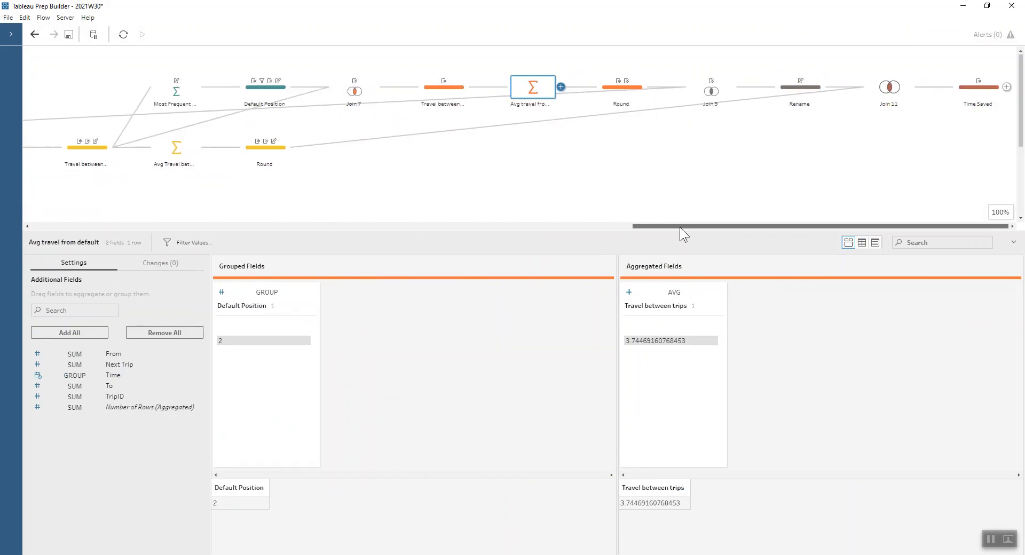
left_click(611, 88)
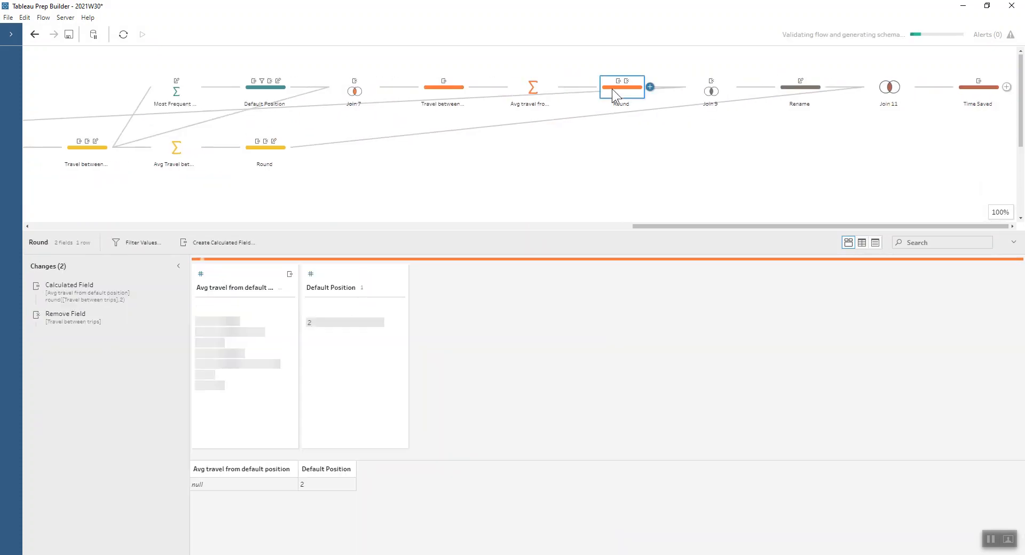
Inspect Join 9's floor lookup, the Rename step and Join 11, which combines the two travel averages
left_click(700, 95)
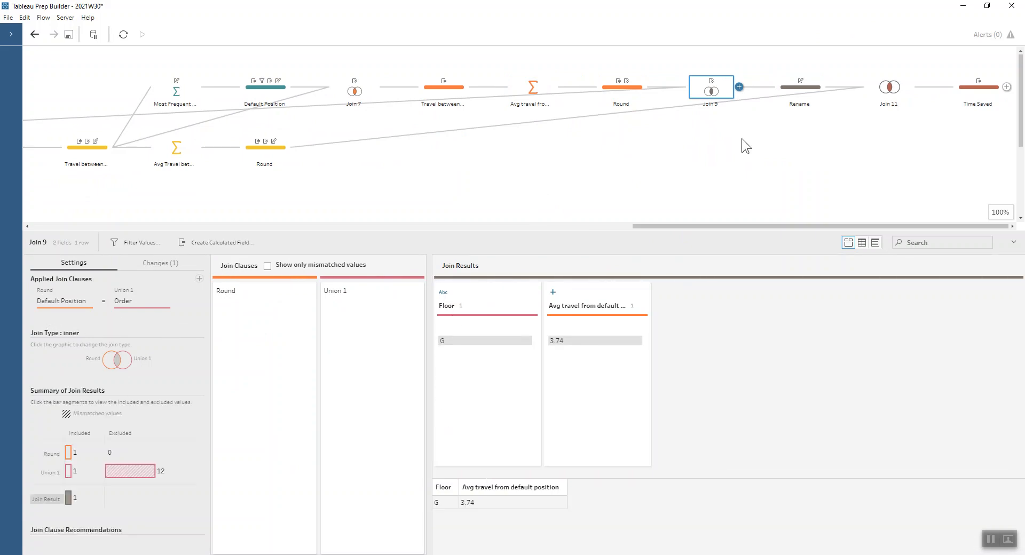
left_click(801, 94)
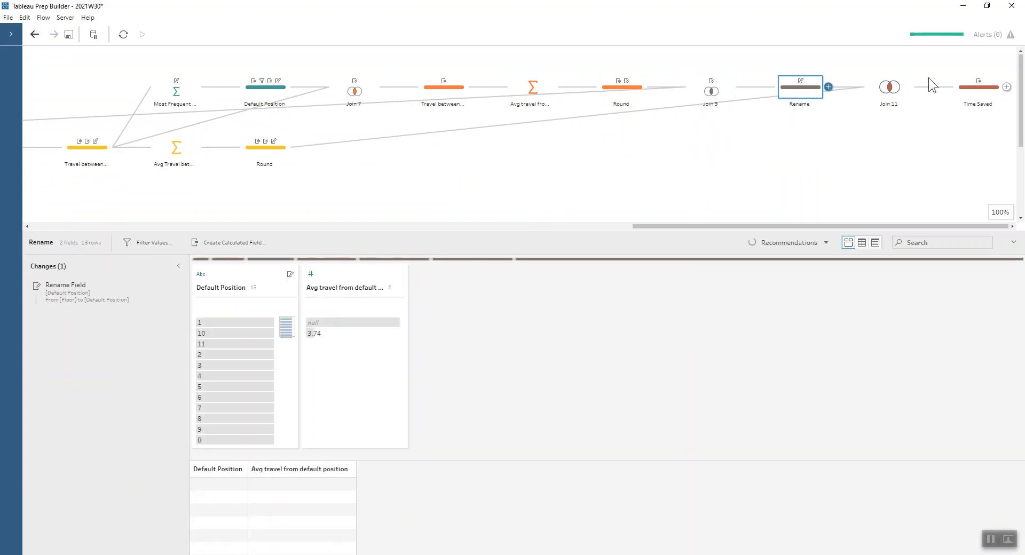
left_click(889, 87)
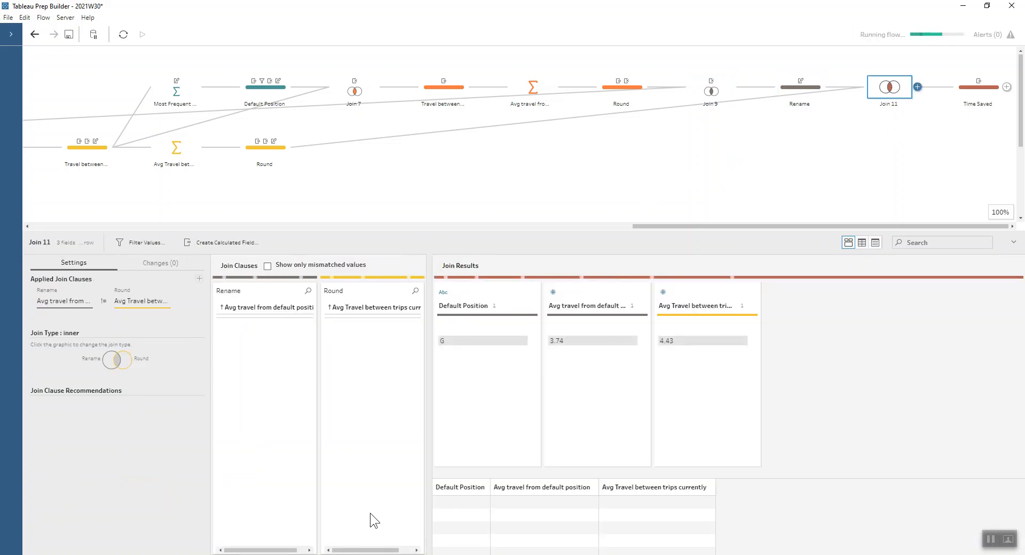
Review the Time Saved step and the formula of its Difference calculated field
left_click(981, 94)
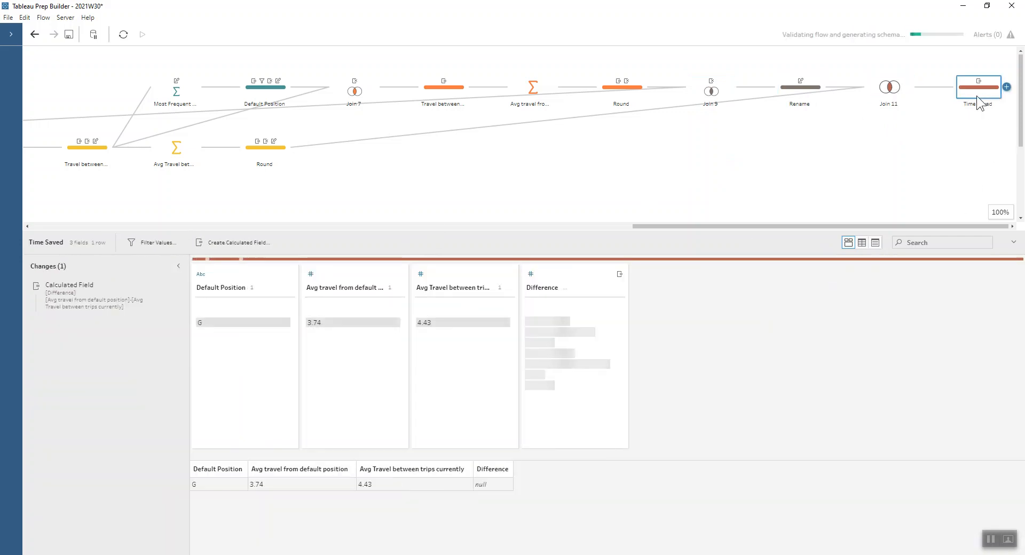
mouse_move(131, 292)
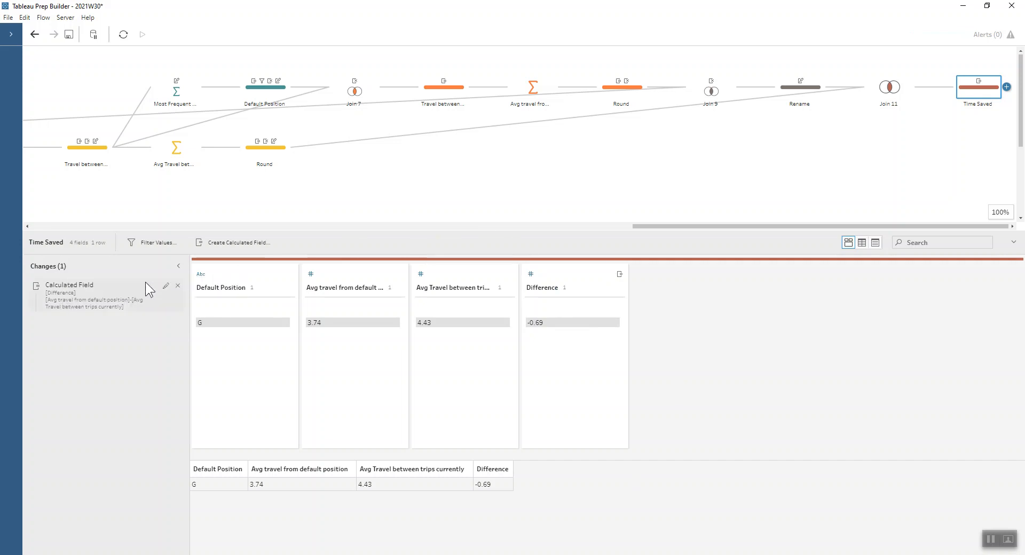
left_click(165, 286)
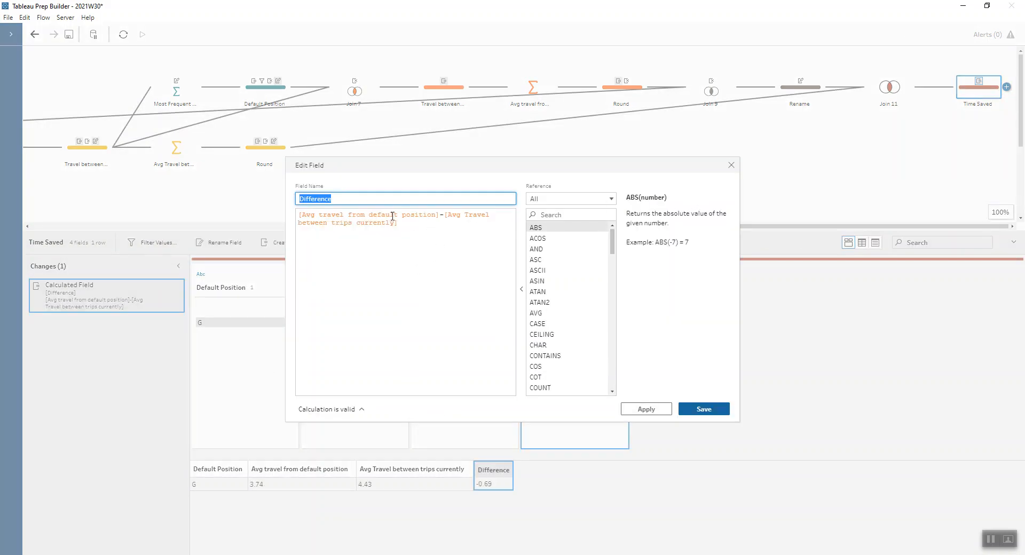
left_click(731, 165)
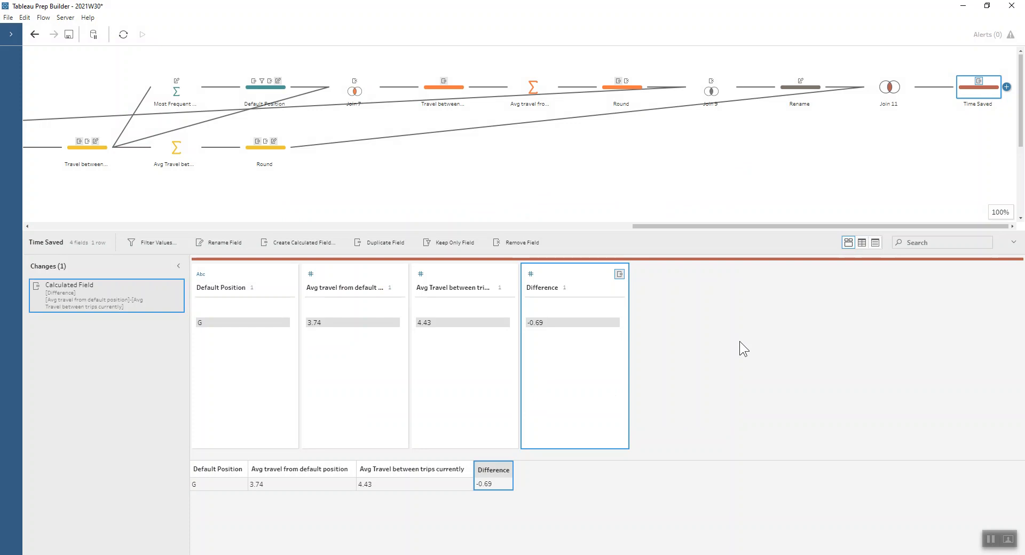